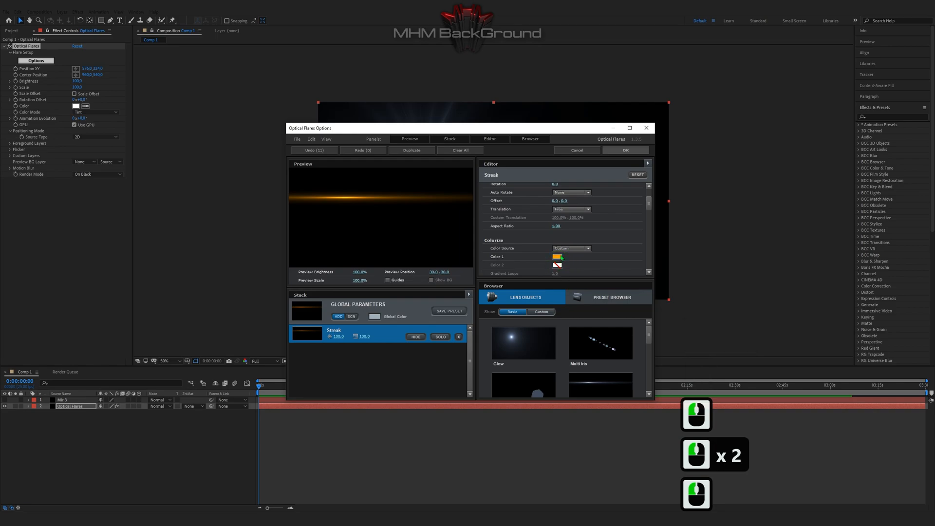
Colorize the streak with a gradient, using purple 7E00FF as Color 2 and 10 gradient loops.
click(590, 257)
click(585, 232)
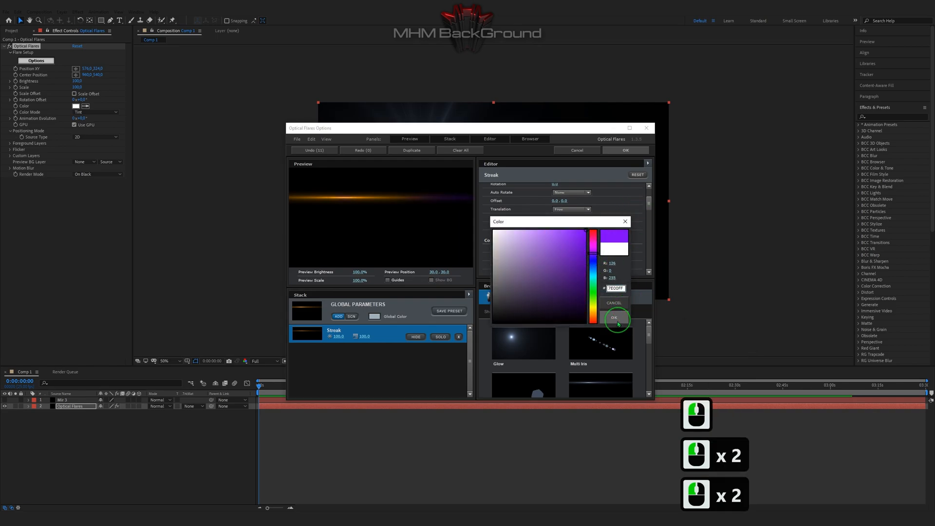
click(615, 318)
drag(557, 274, 566, 274)
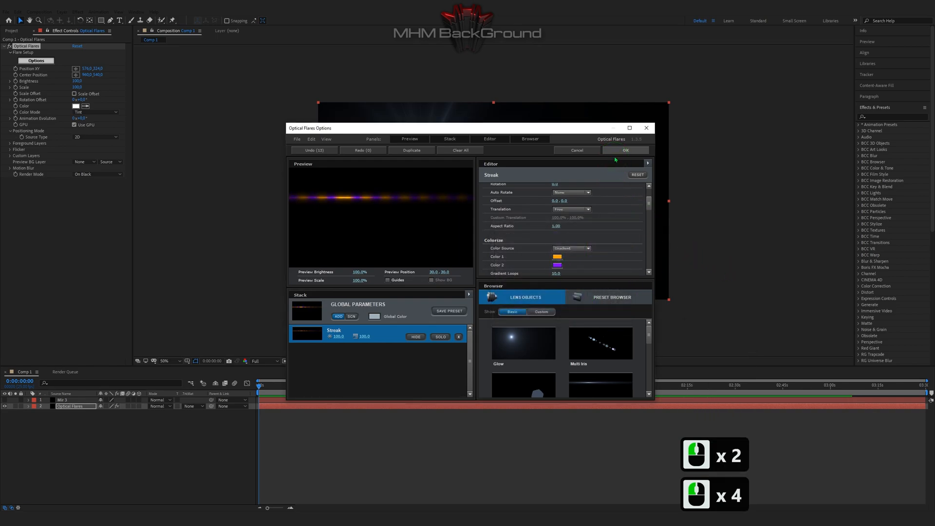
Shift the streak's Color 1 to a yellower orange and apply the flare options.
double_click(557, 257)
click(595, 303)
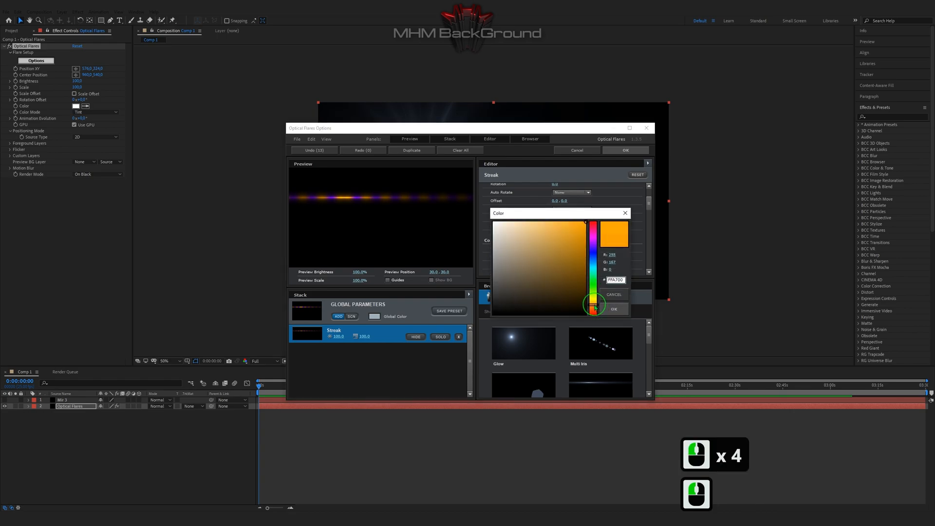
click(614, 309)
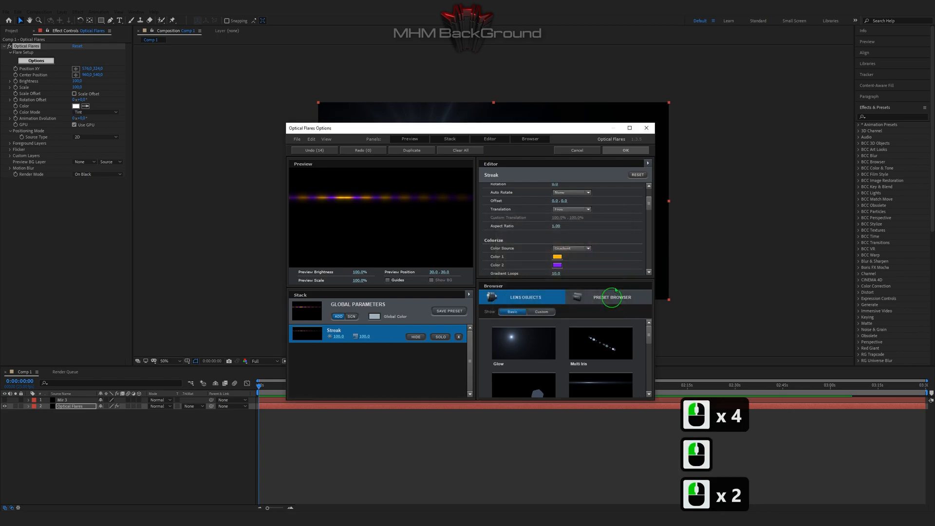
click(645, 149)
Set the flare's Position XY to 930, 566.
click(88, 69)
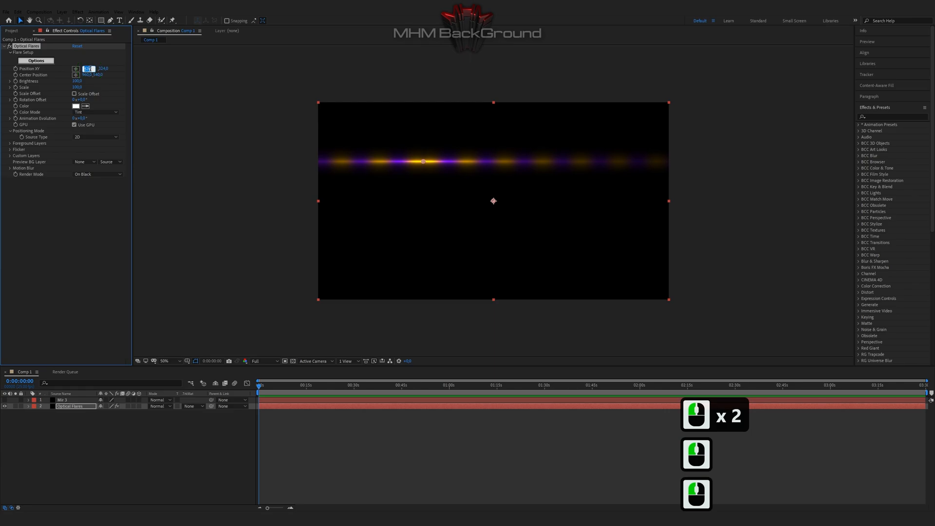
text(930)
key(Tab)
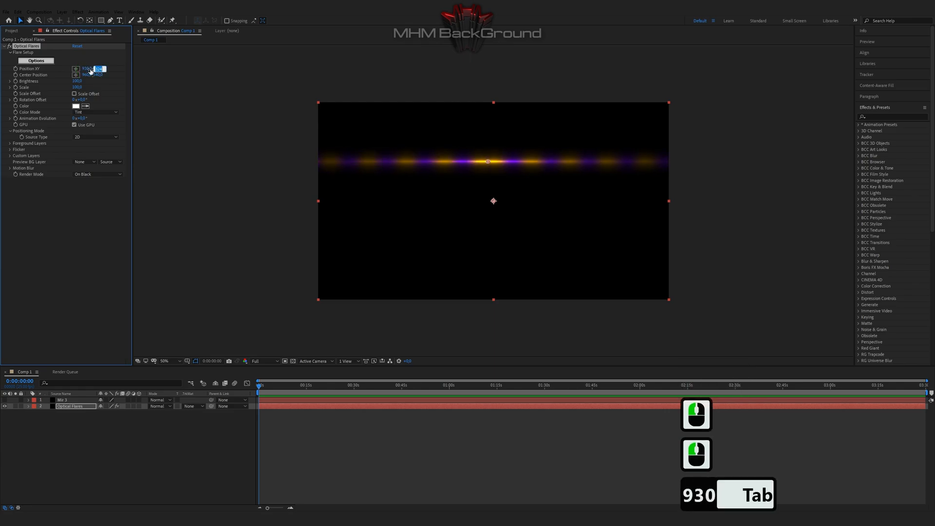
text(566)
key(Return)
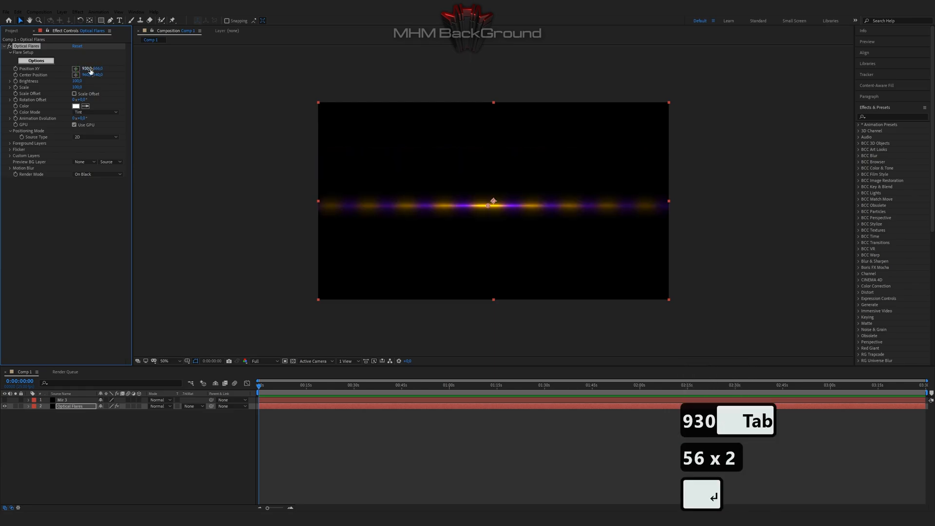
Make the Mir 3 layer visible and apply the Trapcode Mir 3 effect to it.
click(75, 407)
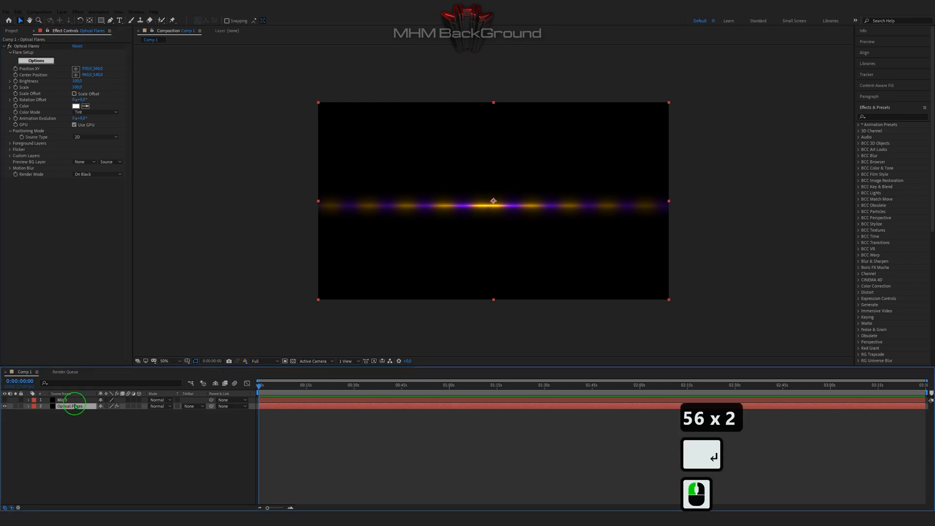
click(74, 400)
click(6, 400)
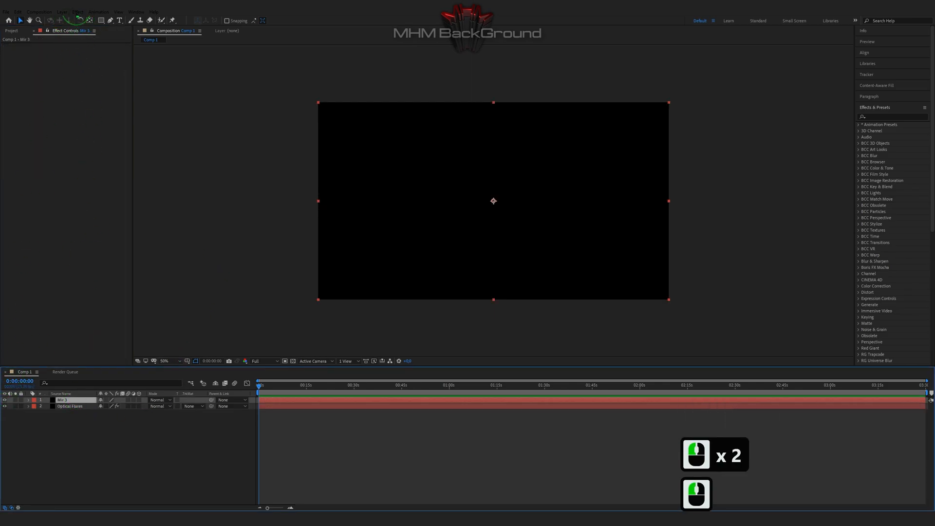
click(78, 12)
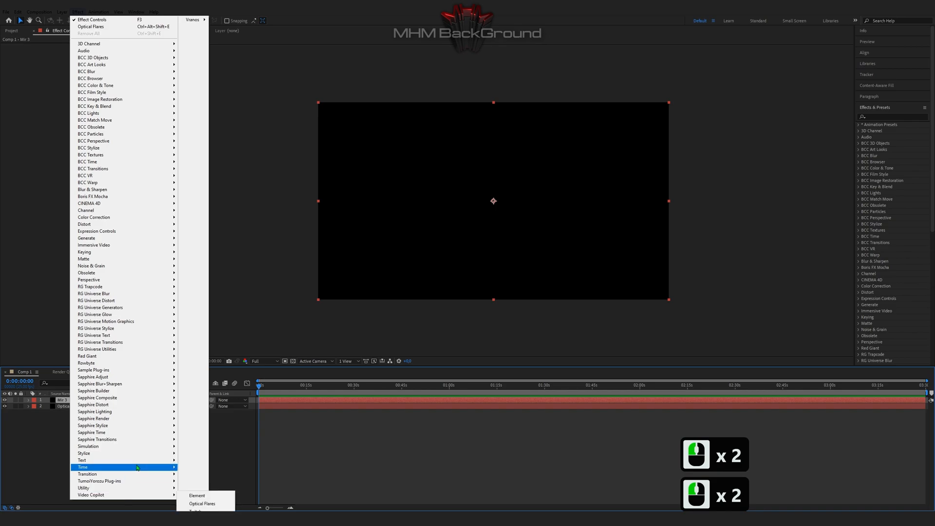
mouse_move(149, 367)
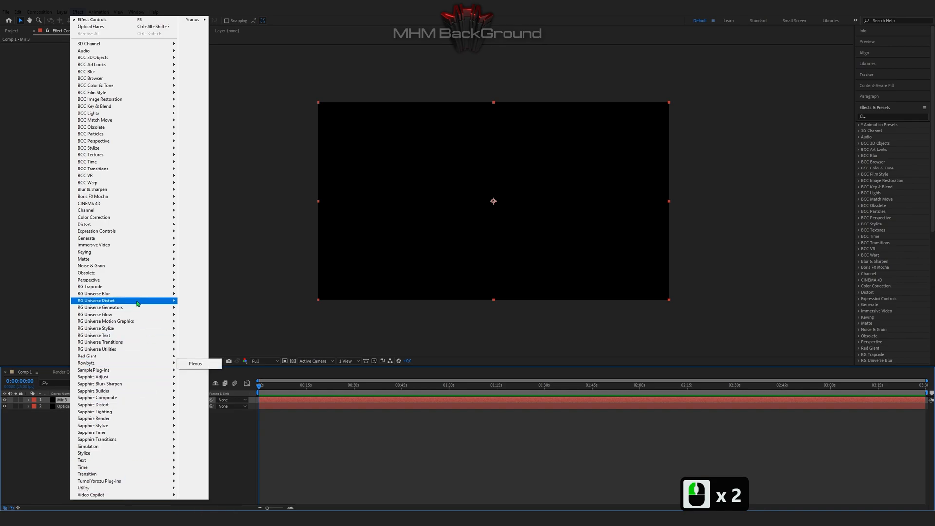
click(200, 328)
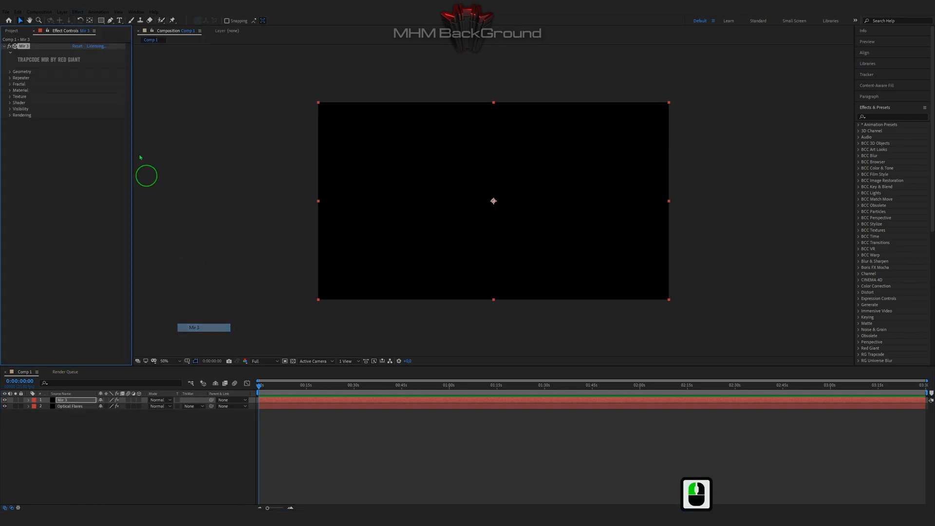
Set the Mir geometry's Size XYZ to 2880 and both Vertices X and Vertices Y to 133.
click(10, 74)
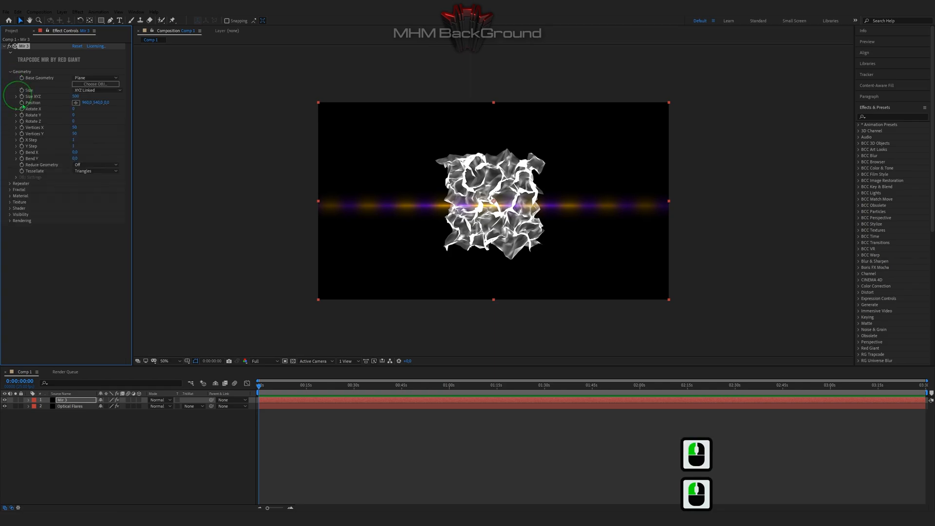
click(75, 97)
text(2880)
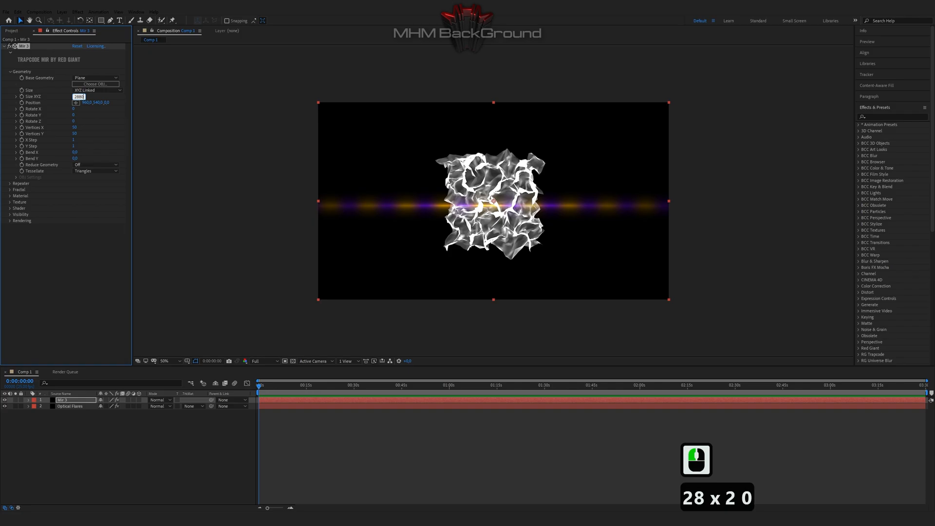
key(Return)
click(75, 127)
text(133)
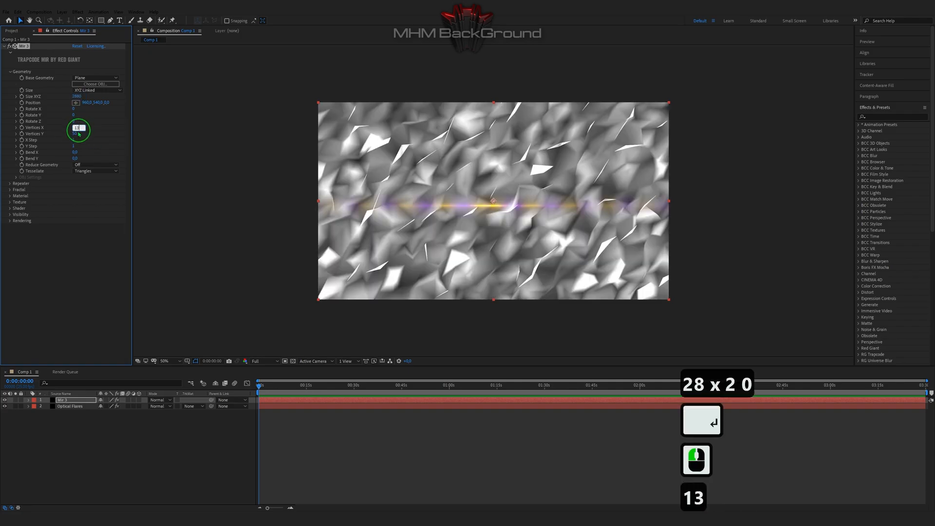
key(Tab)
text(133)
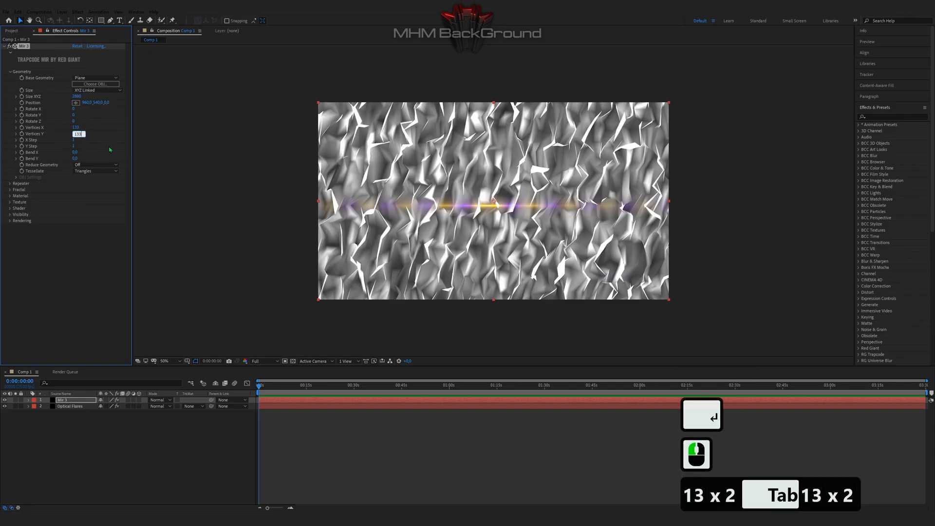
click(99, 160)
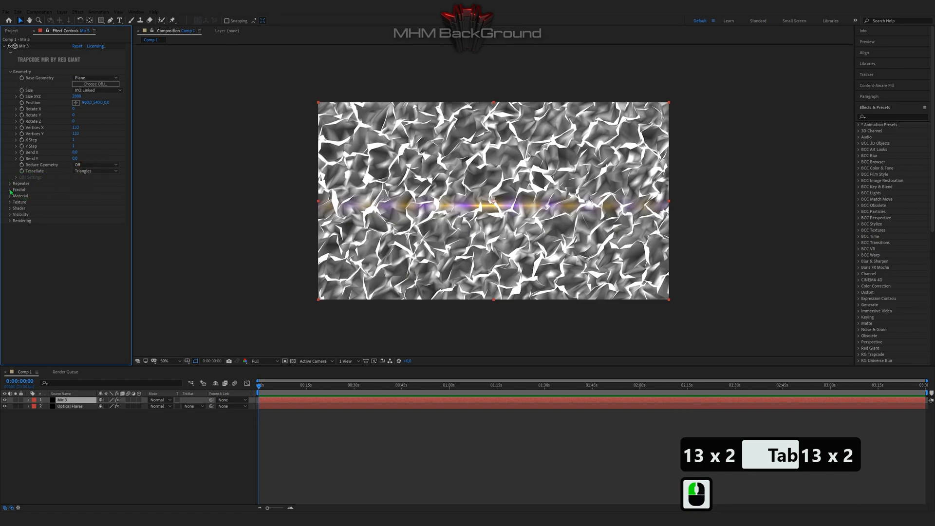
Add the expression time*11 to the Mir fractal's Evolution.
click(10, 190)
click(88, 223)
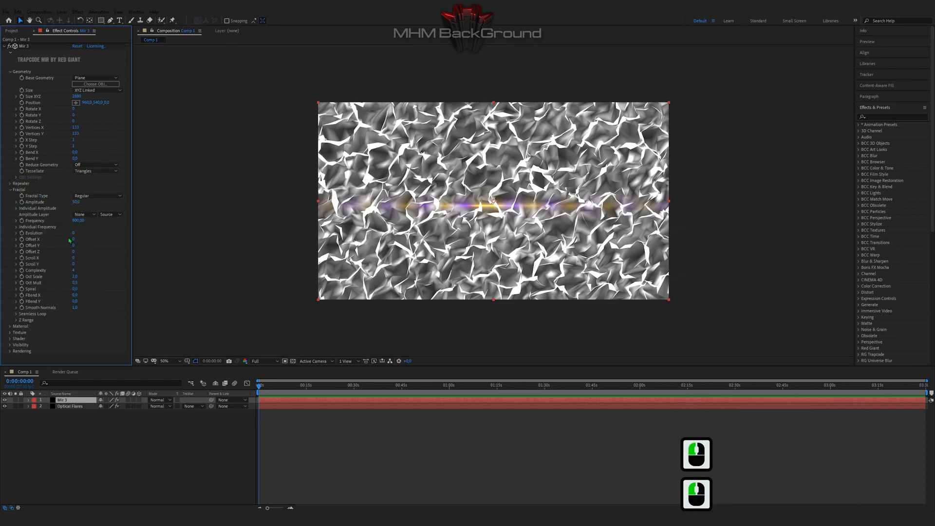
alt+click(21, 234)
text(ti)
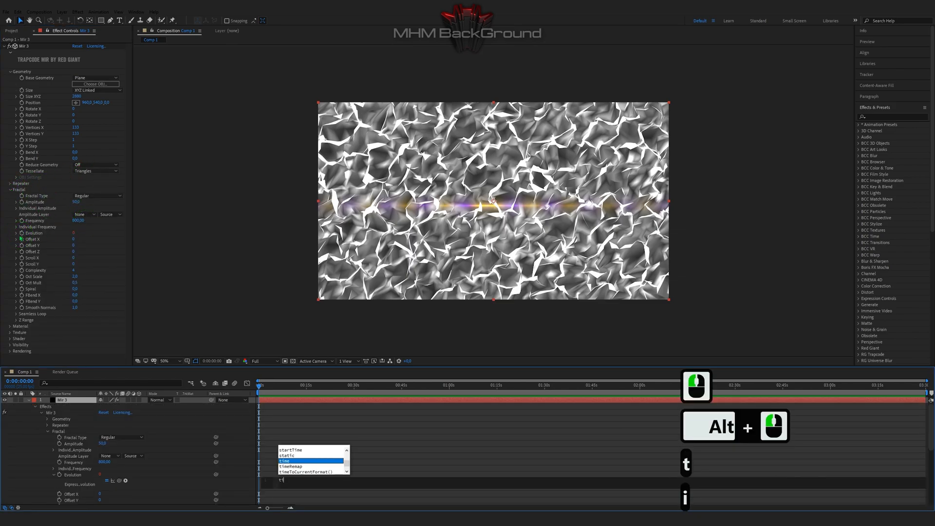
text(me*11)
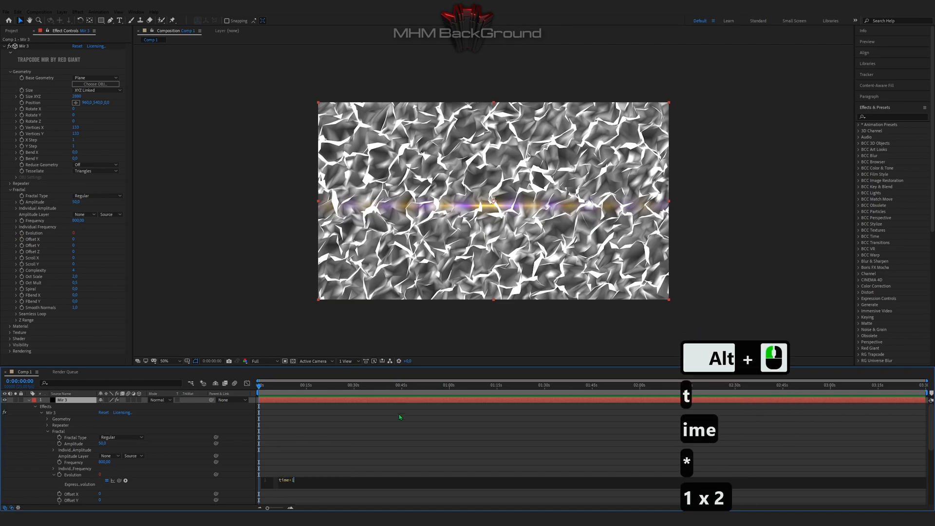
click(309, 253)
Play back the composition to check the motion of the Mir fractal.
key(space)
key(space)
key(space)
key(space)
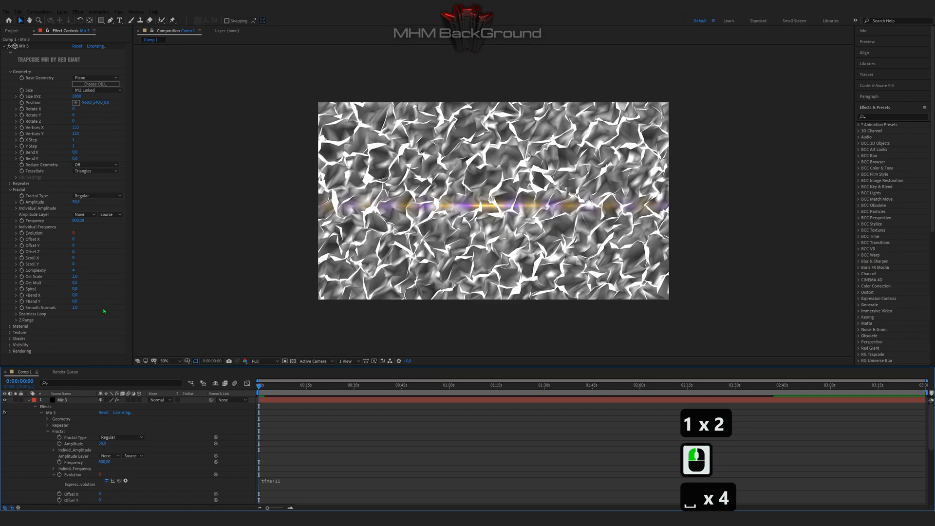
key(space)
key(space)
key(space)
key(space)
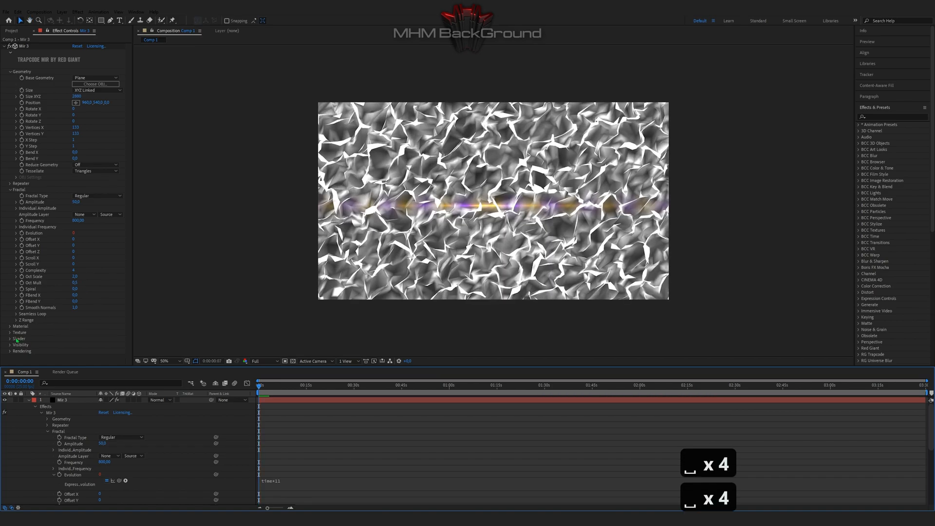
Use the Optical Flares layer with Effects & Masks as the Mir texture, with the Texture Filter set to Nearest.
click(9, 328)
click(10, 332)
scroll(49, 321, down, 4)
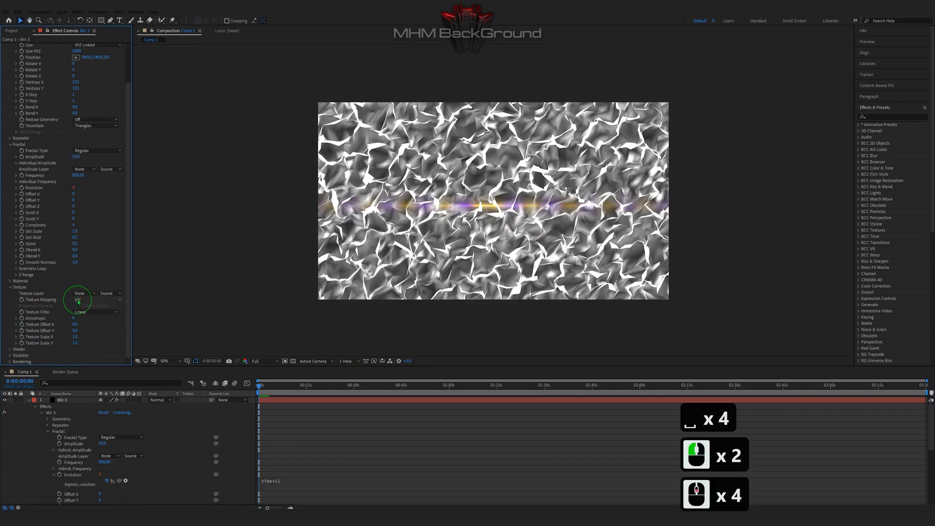
click(82, 294)
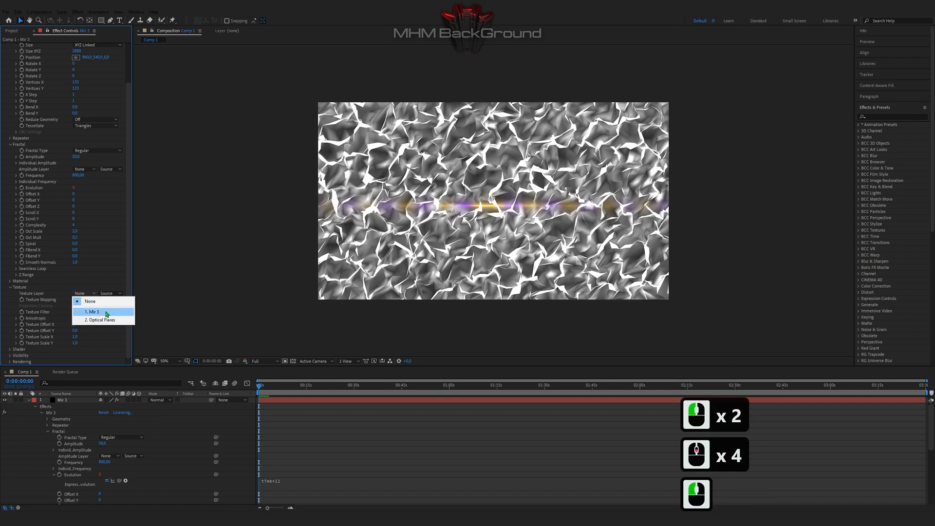
click(100, 320)
click(111, 294)
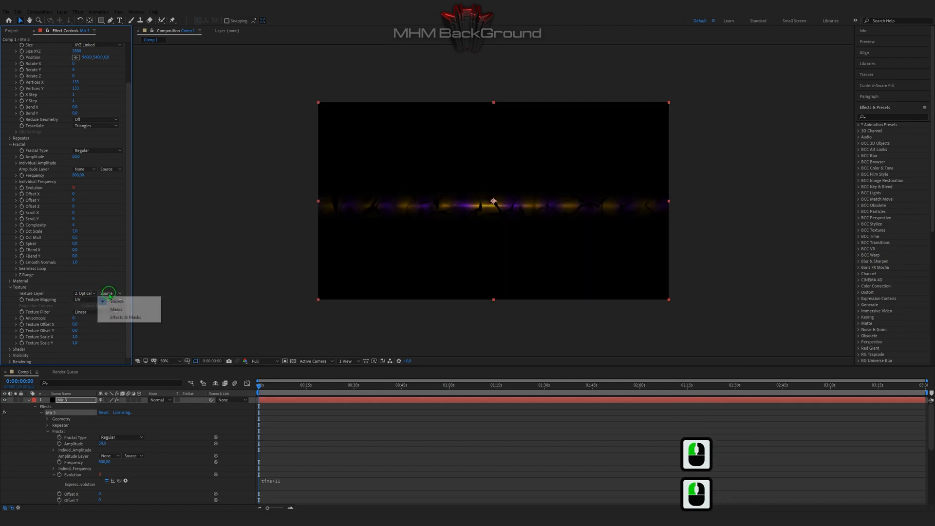
click(117, 316)
click(94, 314)
click(101, 322)
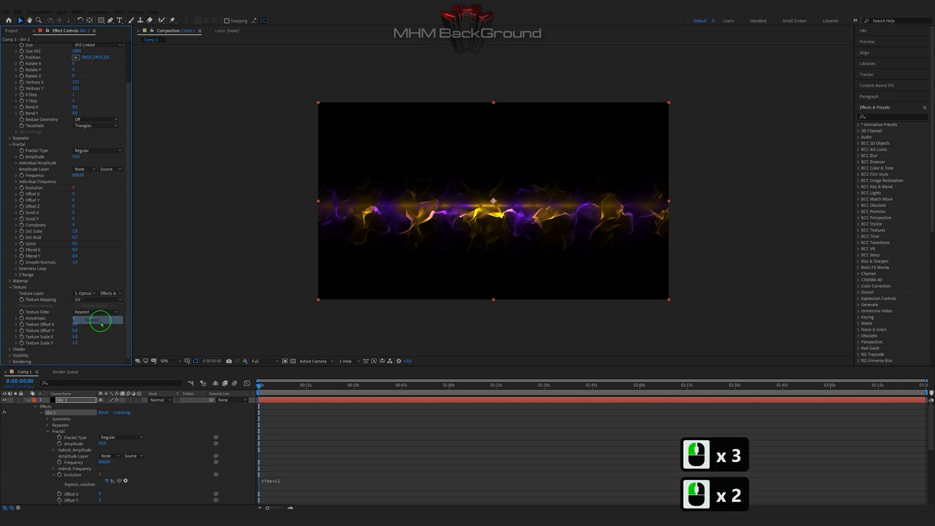
Set the Mir Texture Offset Y to 1.1 and the Texture Scale Y to 3.2.
click(75, 332)
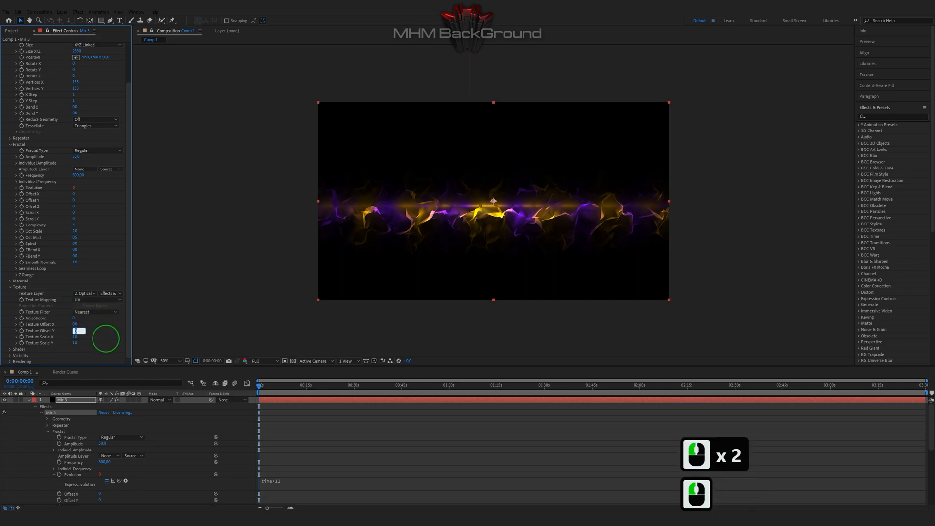
text(1.1)
key(Tab)
key(Tab)
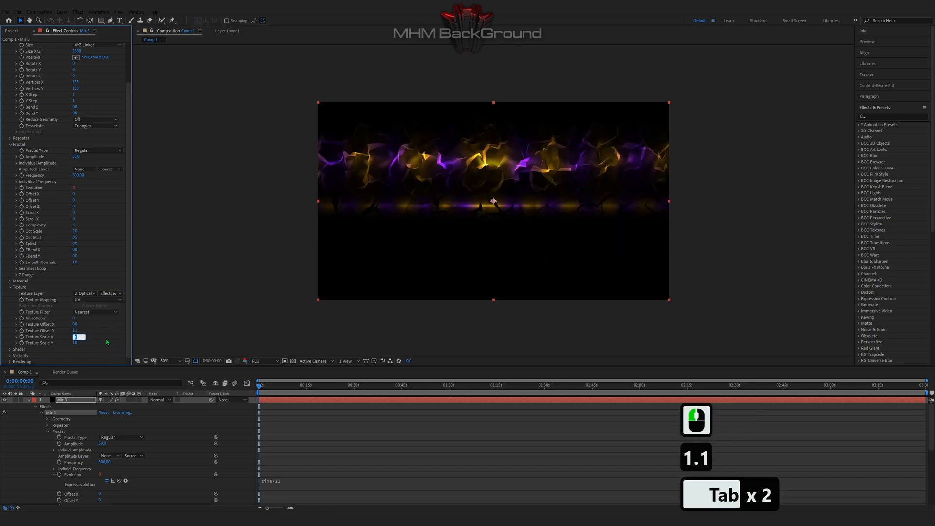
text(3.1)
key(BackSpace)
text(2)
key(Return)
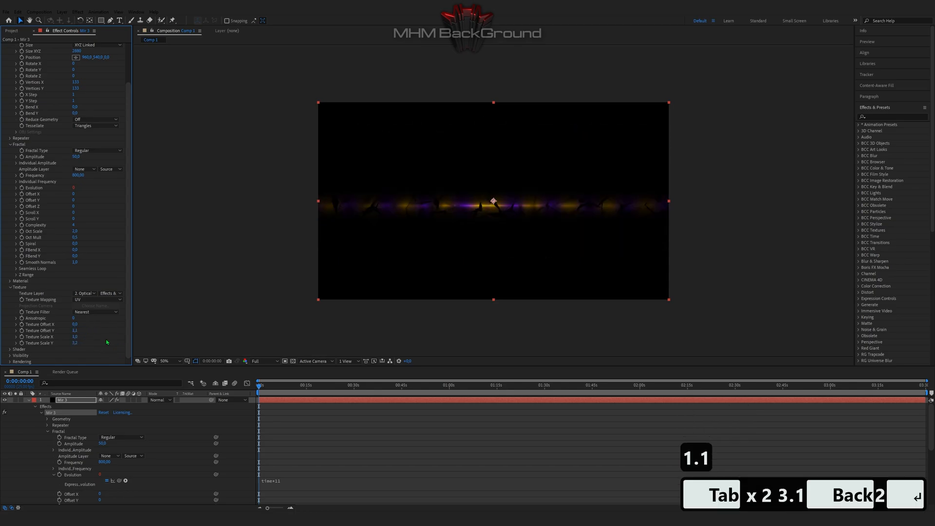
Change the Mir shader's Draw mode to Front Fill, Back Wire.
scroll(119, 312, down, 4)
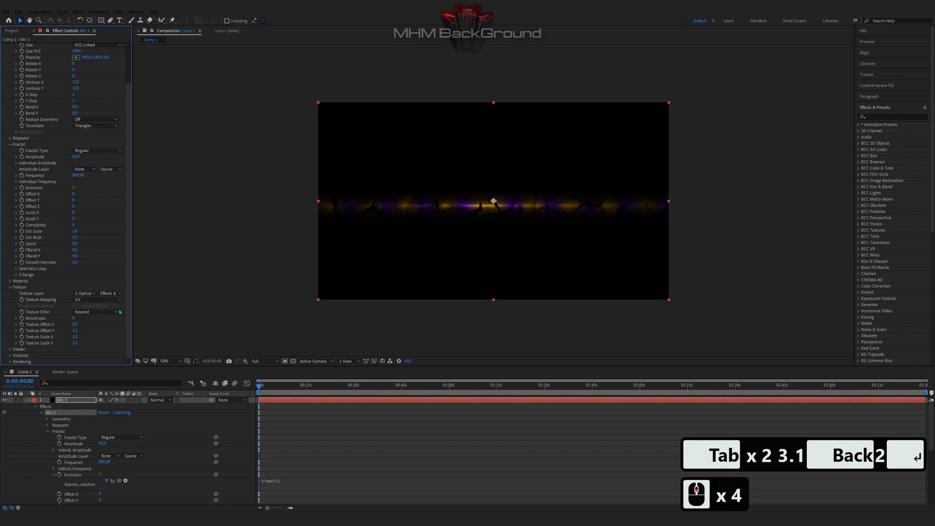
click(10, 349)
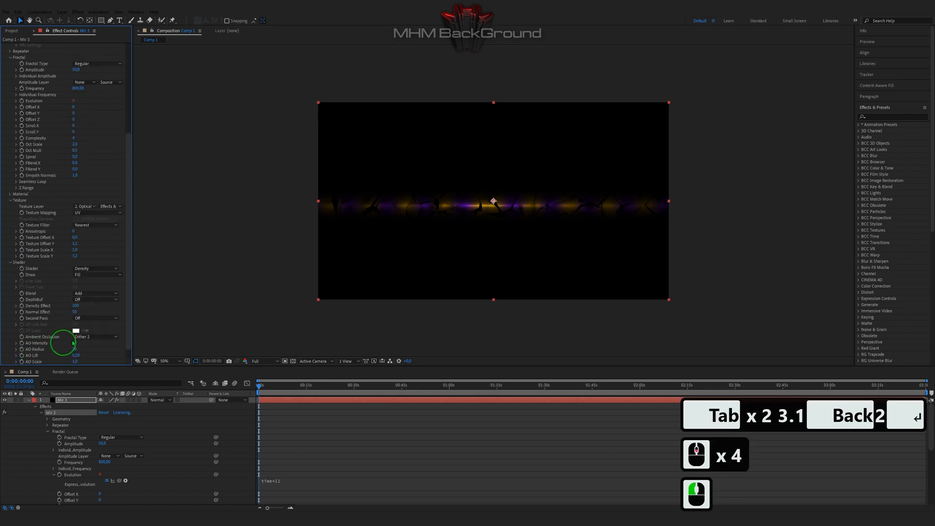
click(103, 275)
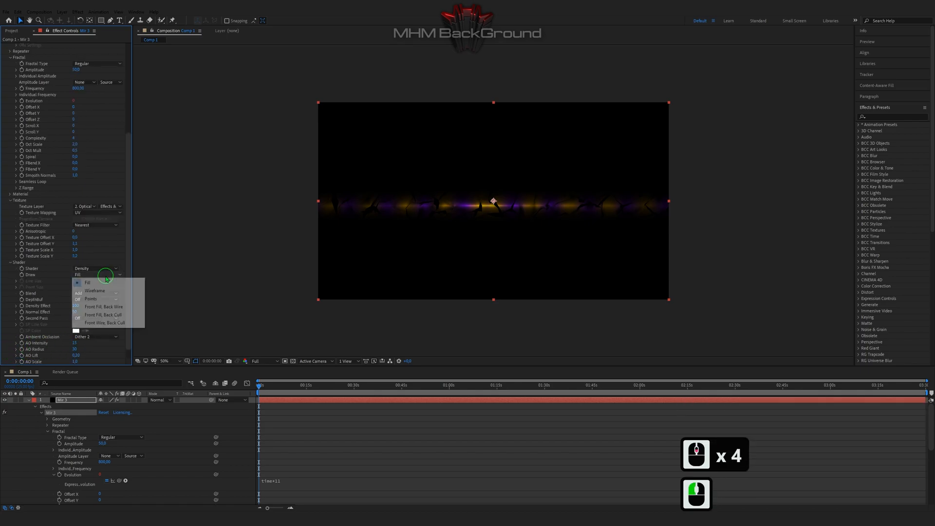
click(135, 308)
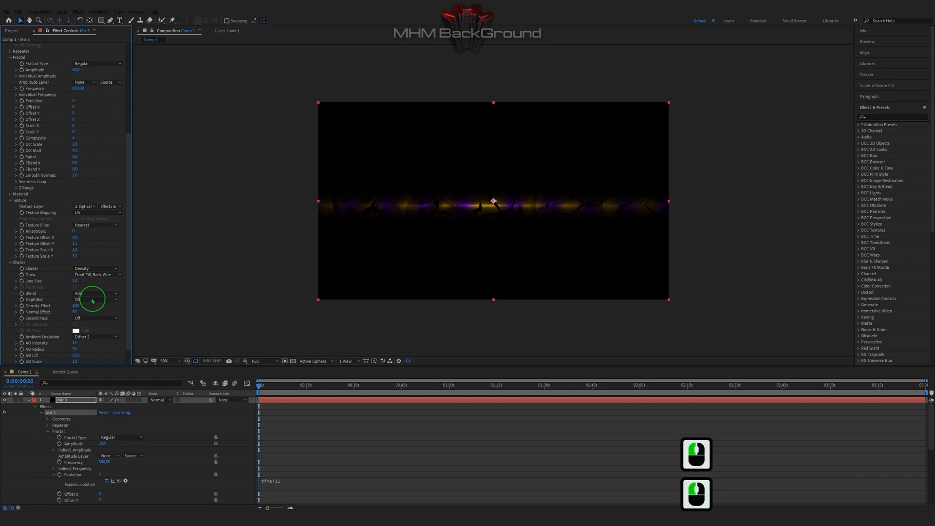
Set the Mir shader's Line Size to 2.9 and Normal Effect to 100, and preview the animation.
click(74, 280)
text(2.9)
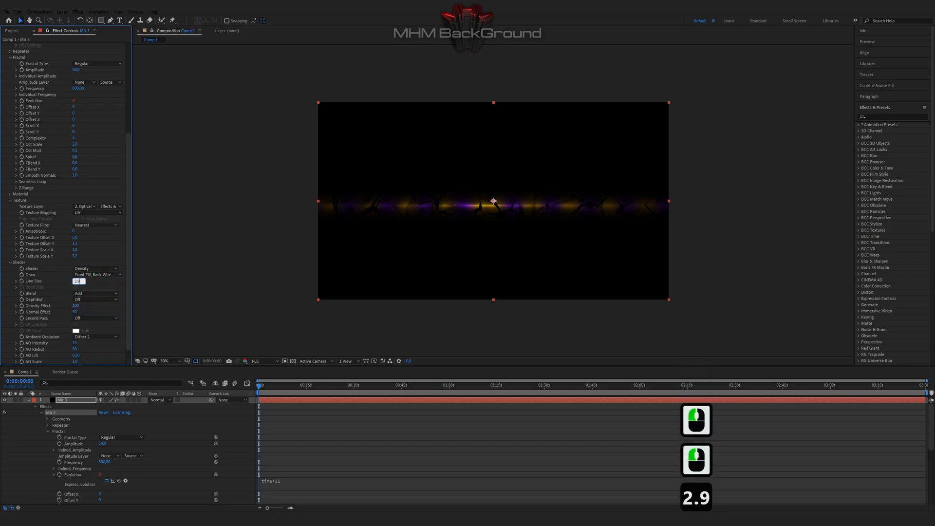
key(Return)
drag(76, 311, 361, 310)
key(space)
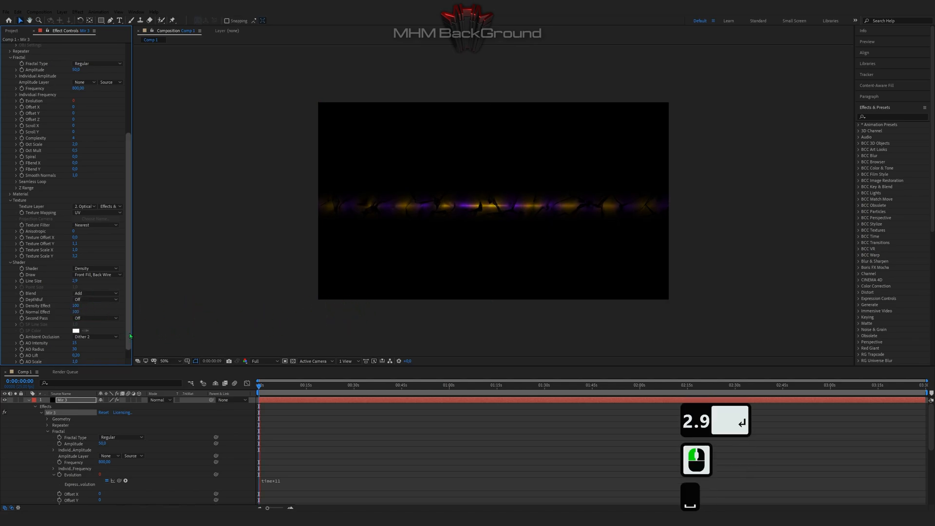
Set the Mir Texture Offset Y to 1.4 and preview the animation.
key(space)
key(space)
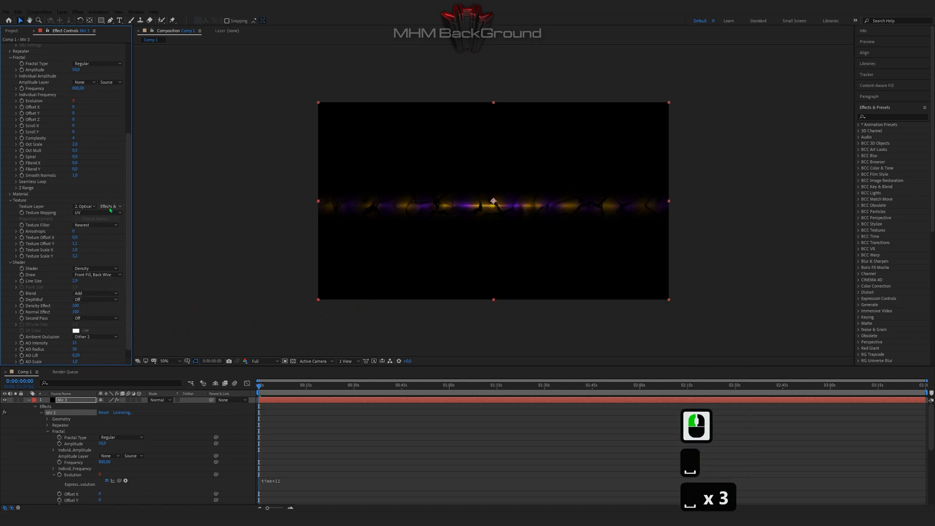
click(75, 243)
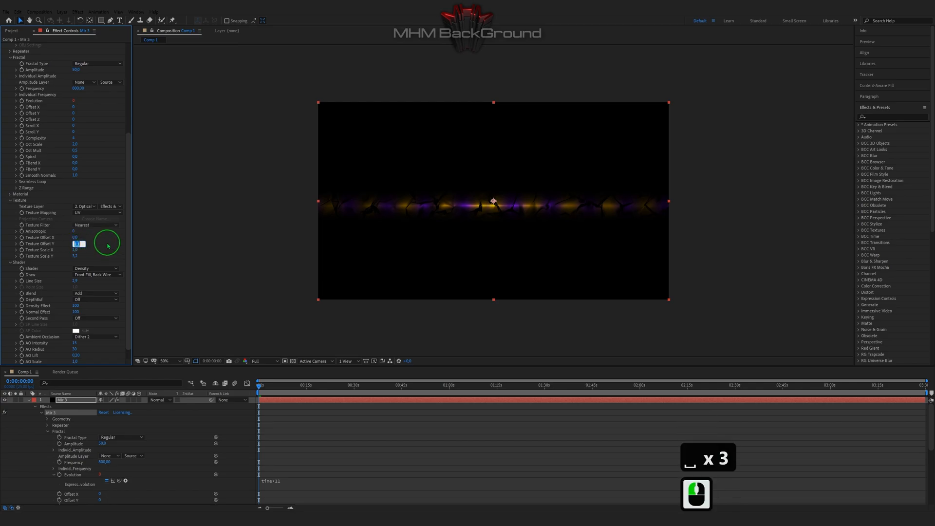
text(1.4)
key(Return)
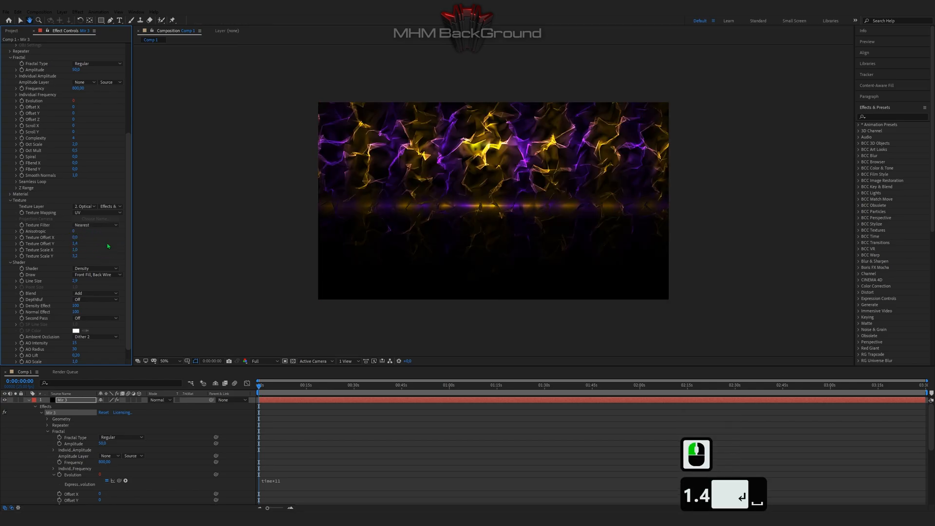
key(space)
key(space)
key(space)
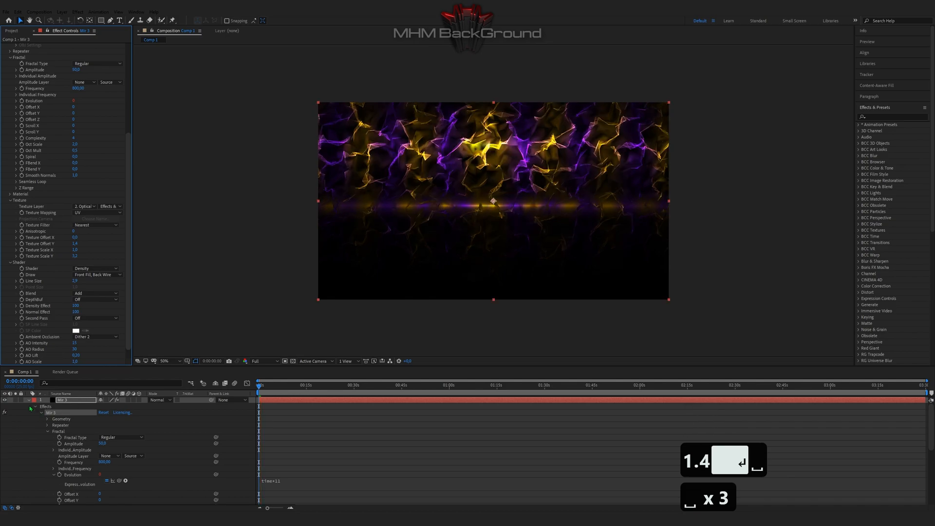
Collapse the Mir 3 layer's properties and hide the Optical Flares layer.
click(28, 400)
click(4, 409)
click(4, 406)
click(61, 394)
click(67, 401)
scroll(562, 299, down, 2)
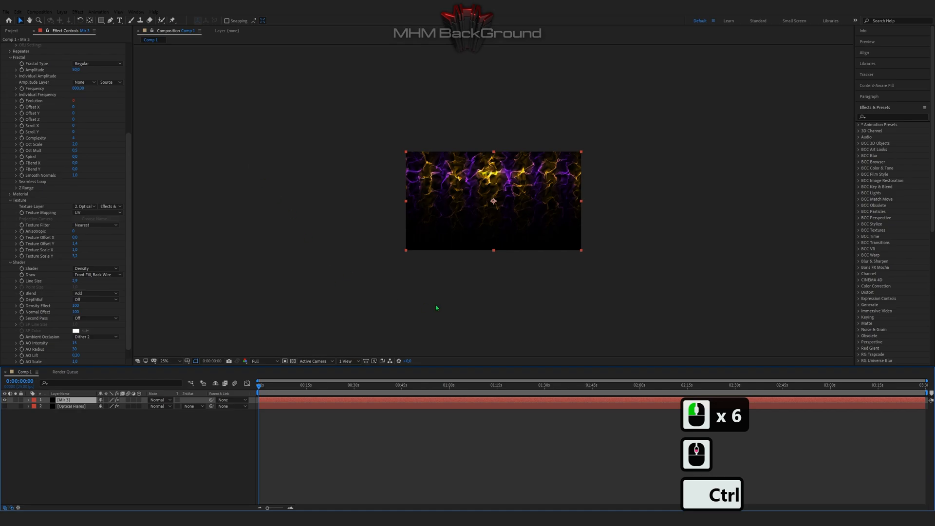
Duplicate the Mir 3 layer and set the lower copy's blending mode to Add.
key(ctrl+c)
key(ctrl+d)
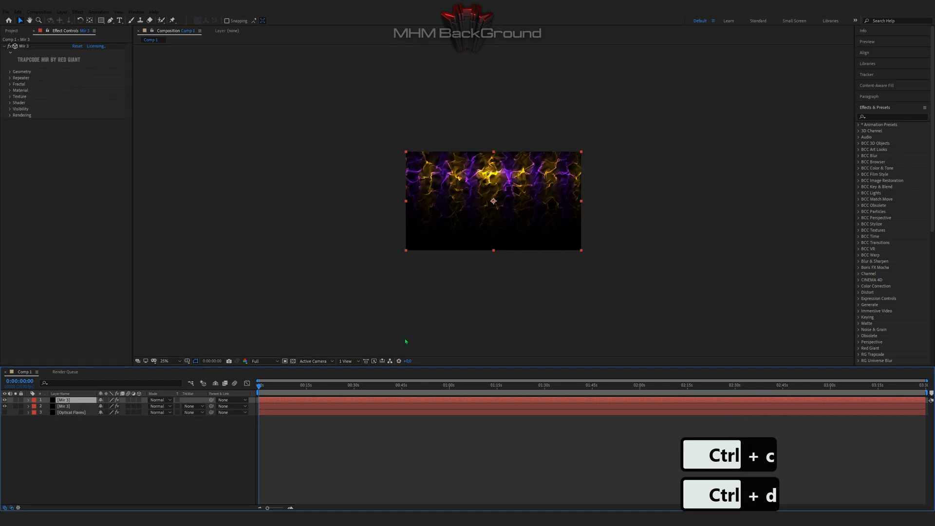
drag(78, 406, 77, 398)
click(78, 406)
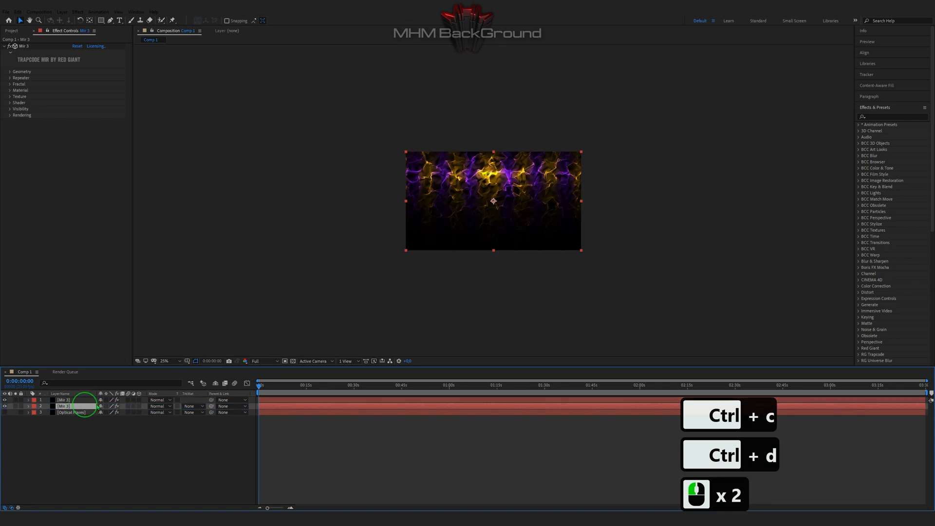
click(156, 406)
click(193, 161)
Set the Geometry Position Y of the Mir copy in Add mode to 328.
click(10, 72)
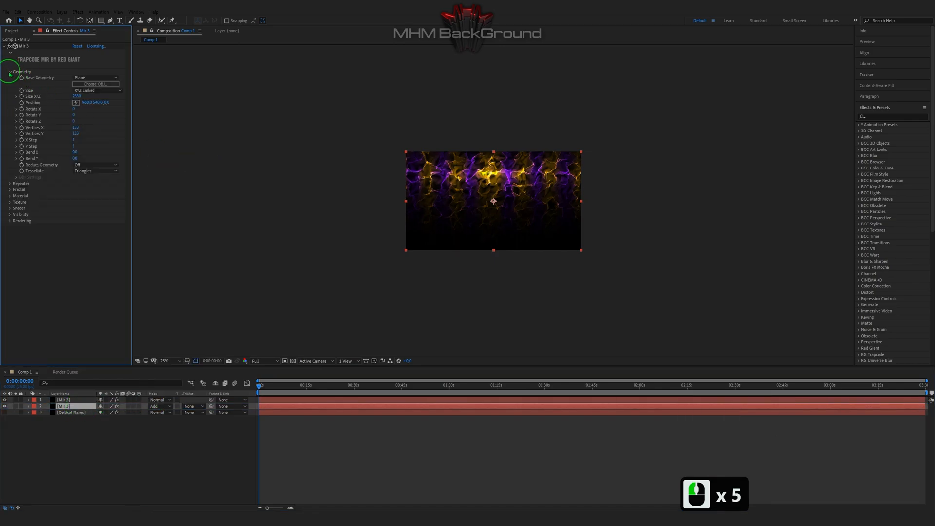
click(94, 103)
text(328)
click(115, 259)
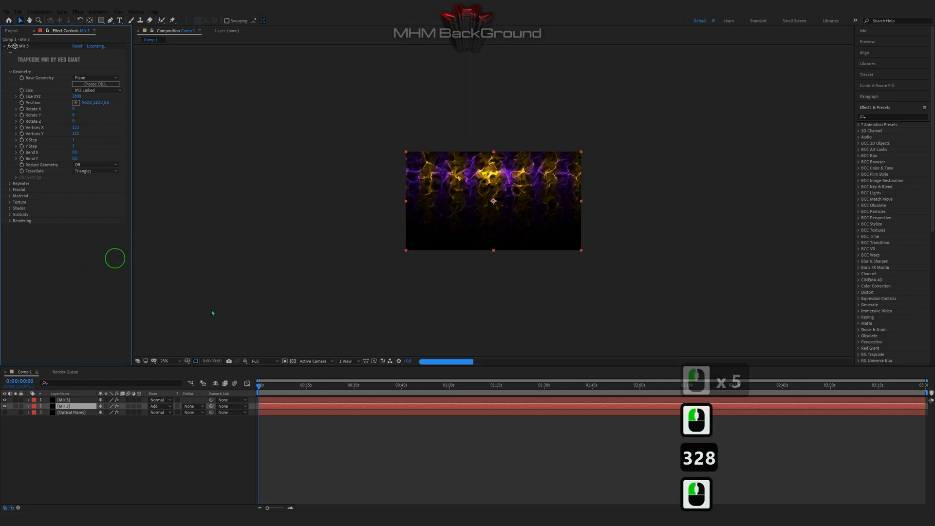
Scale the Add-mode Mir layer proportionally well beyond the frame, shift it slightly down and preview the result.
click(471, 269)
drag(581, 251, 626, 277)
shift+click(566, 263)
shift+click(546, 267)
shift+click(535, 264)
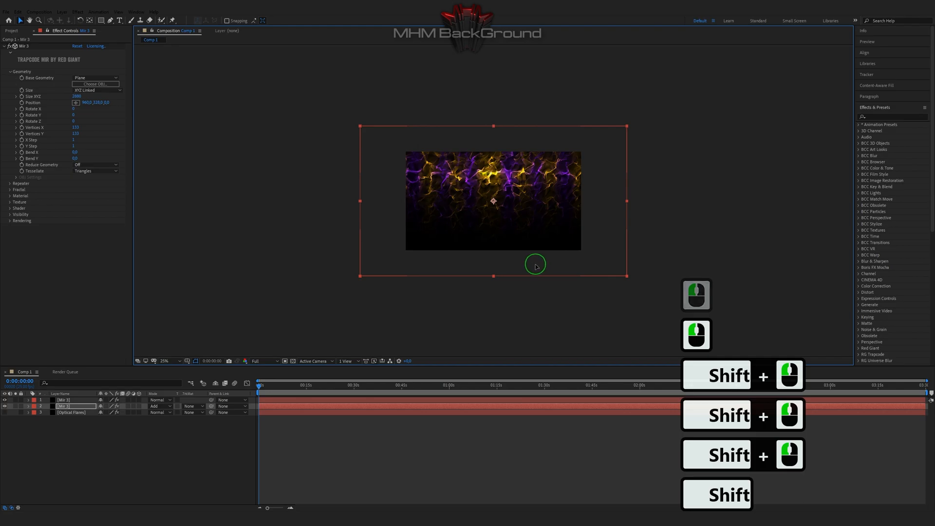
click(518, 285)
key(space)
key(space)
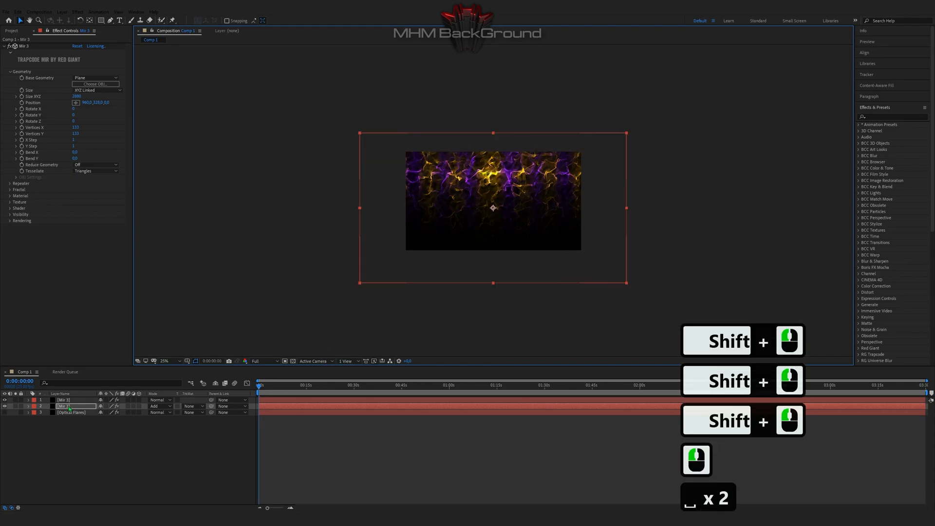
Duplicate the topmost Mir 3 layer and place the copy just above the Optical Flares layer.
click(65, 401)
key(ctrl+c)
key(ctrl+d)
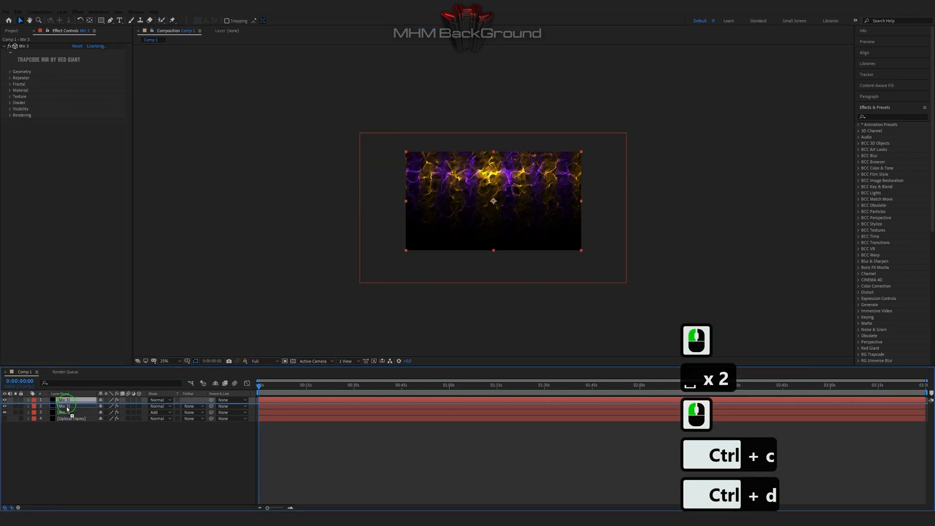
drag(65, 401, 66, 418)
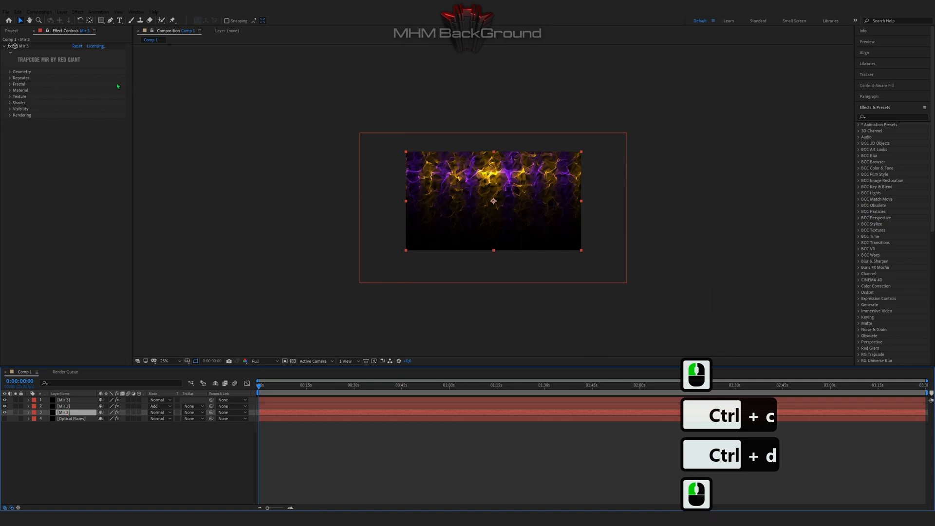
Set the Geometry Position Y of the lowest Mir copy to 842.
click(16, 73)
click(99, 102)
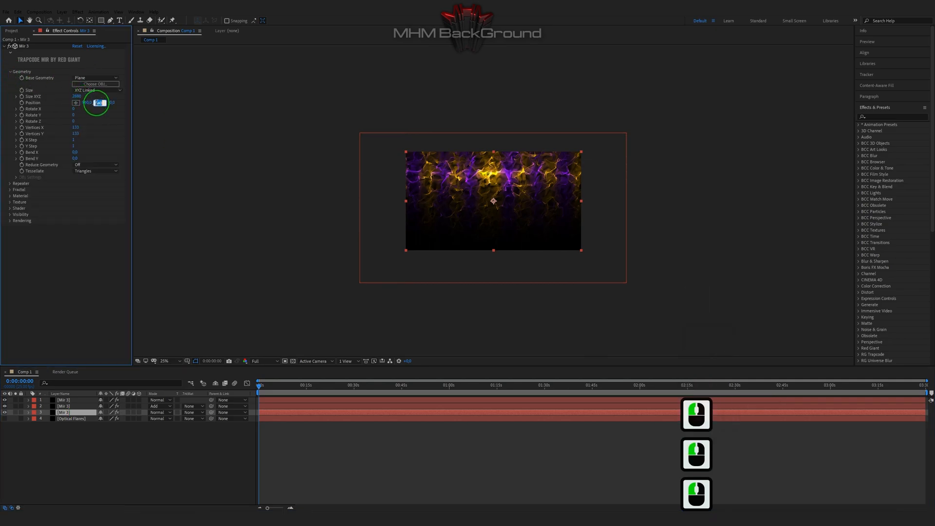
text(842)
key(Return)
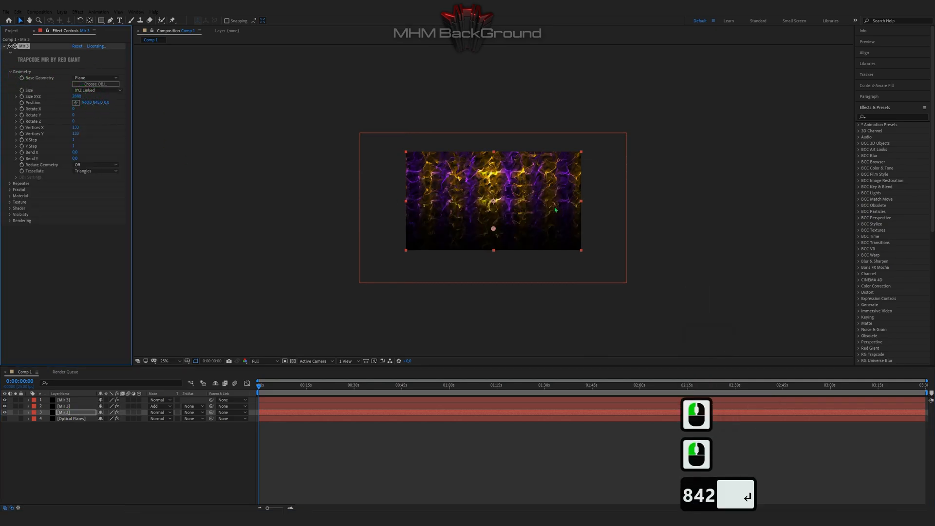
Scale the lowest Mir copy proportionally beyond the frame, keep its geometry in the lower part of the composition and preview.
drag(582, 251, 632, 281)
drag(566, 263, 568, 291)
key(space)
key(space)
scroll(537, 320, up, 2)
key(space)
key(space)
scroll(517, 316, down, 2)
key(space)
key(space)
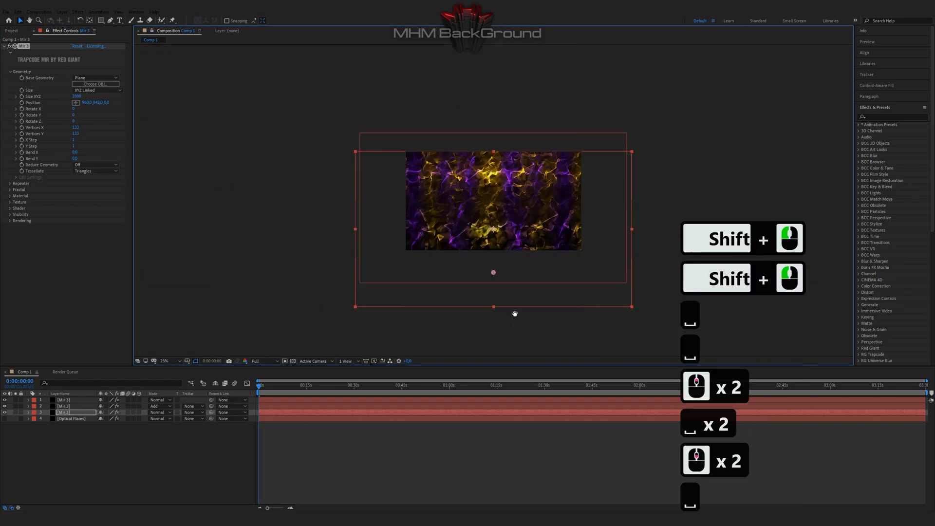
Add an adjustment layer and apply the Stylize Glow effect to it.
click(92, 463)
right_click(69, 448)
mouse_move(87, 369)
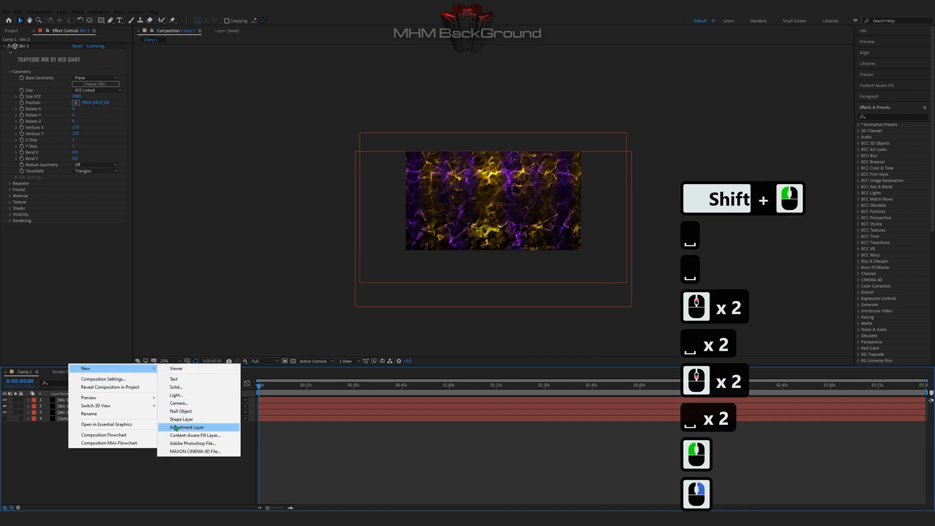
click(194, 423)
click(888, 116)
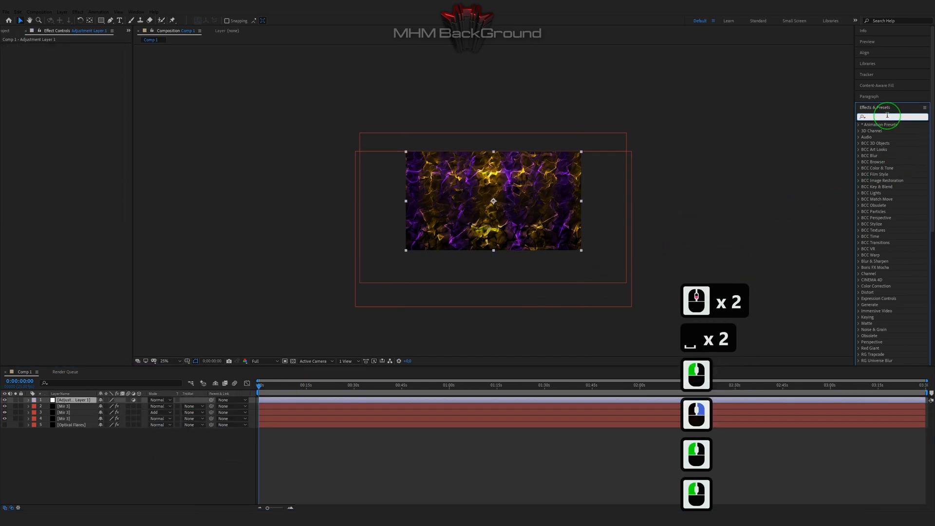
text(glow)
scroll(881, 244, down, 3)
double_click(881, 325)
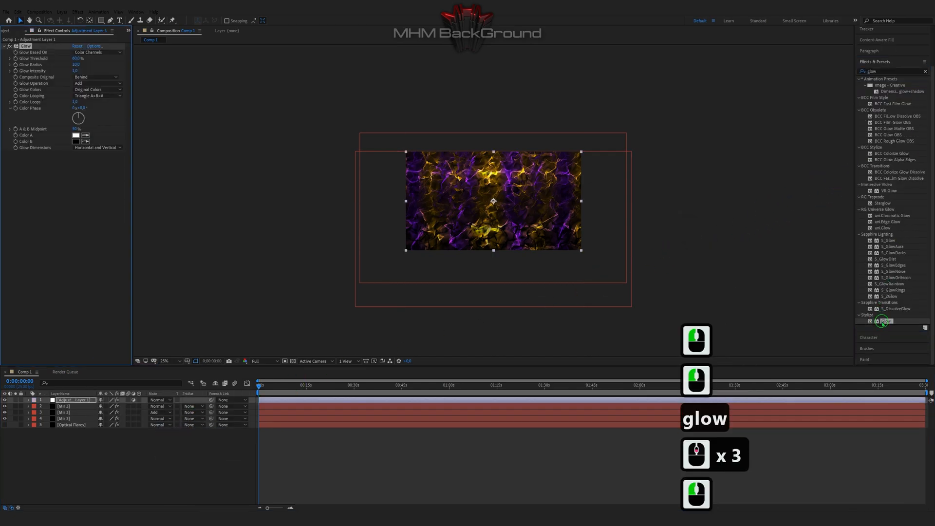
Apply the uni.ShrinkRay effect to the adjustment layer and set its Focus Height to 80.
scroll(900, 276, up, 2)
click(881, 119)
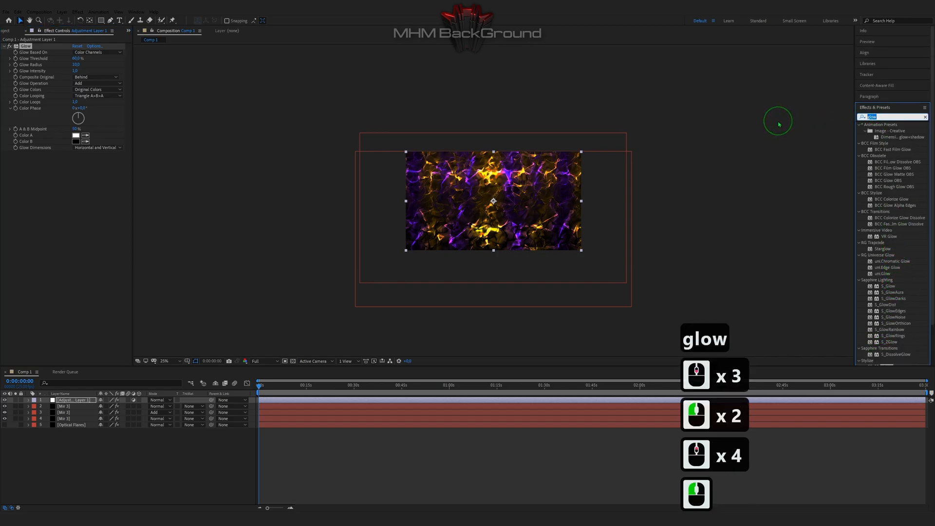
text(shr)
click(892, 131)
double_click(892, 131)
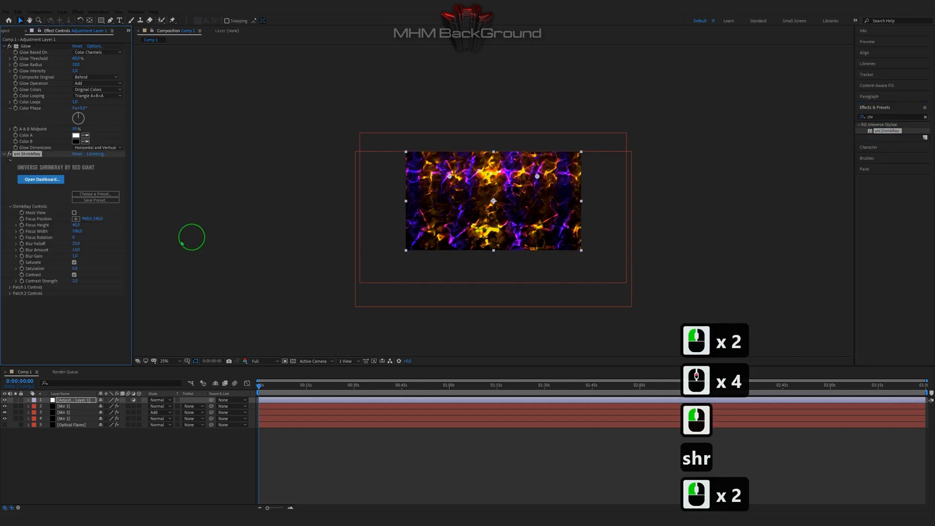
click(75, 225)
text(80)
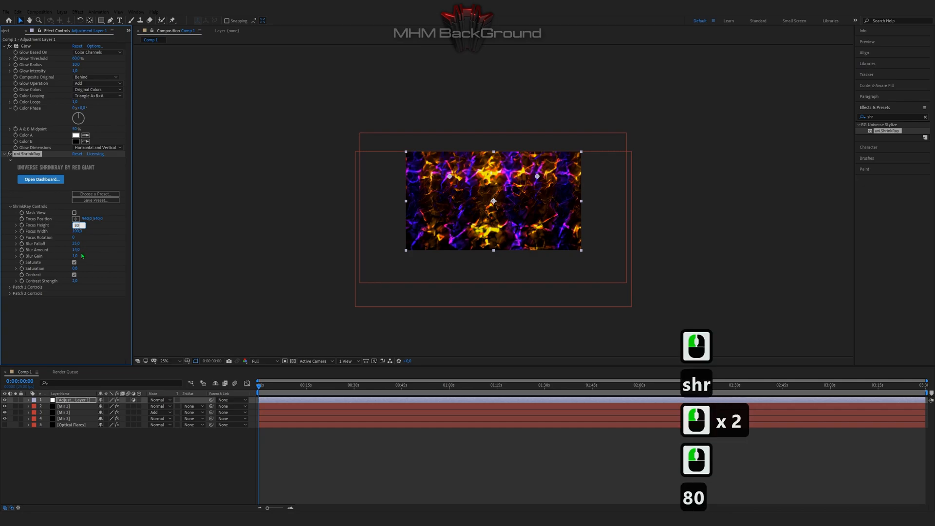
click(103, 279)
Set the Glow Threshold to 31%, the Glow Radius to 238 and the Glow Intensity to 0.5.
click(77, 64)
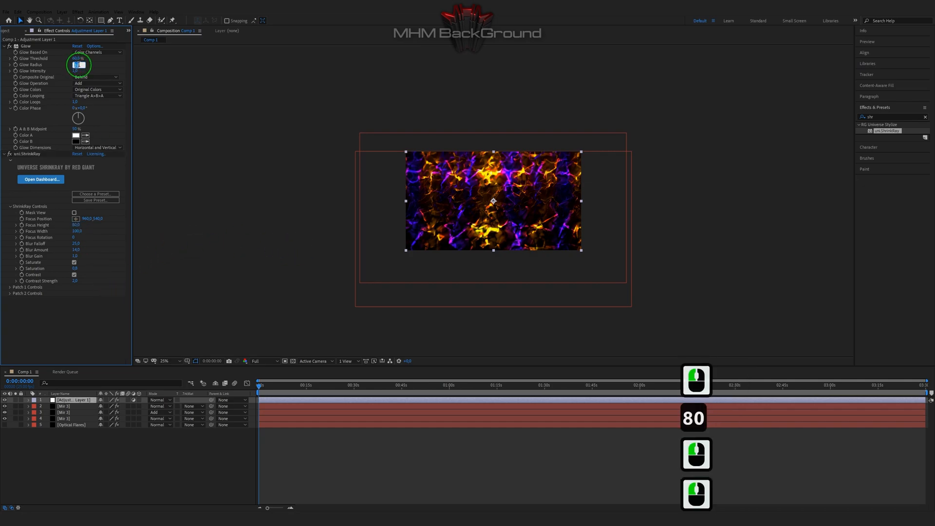
click(76, 59)
text(31)
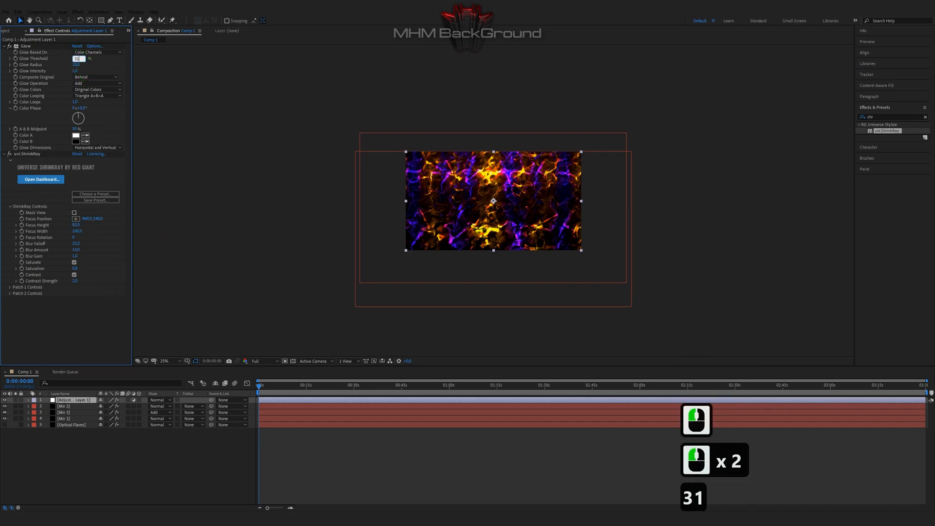
key(Tab)
text(238)
key(Tab)
text(0.)
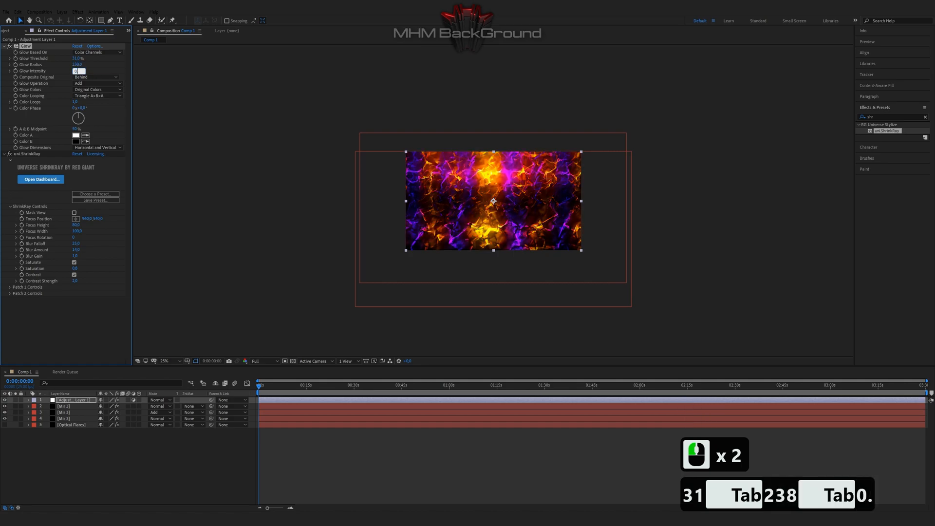
text(5)
key(Return)
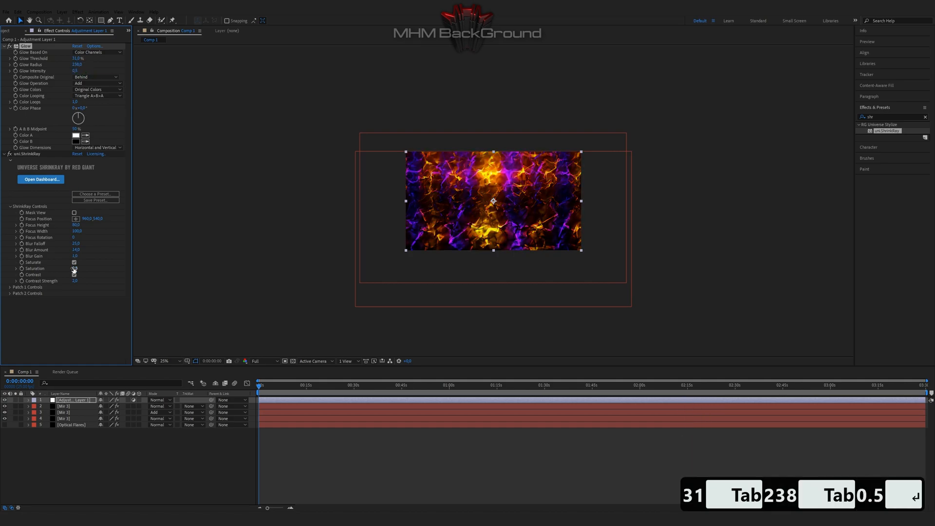
Flip the lowest Mir layer horizontally and nudge it slightly right and down.
click(70, 420)
mouse_move(489, 304)
mouse_down()
mouse_move(478, 312)
mouse_move(486, 308)
mouse_up()
key(ctrl+z)
right_click(484, 305)
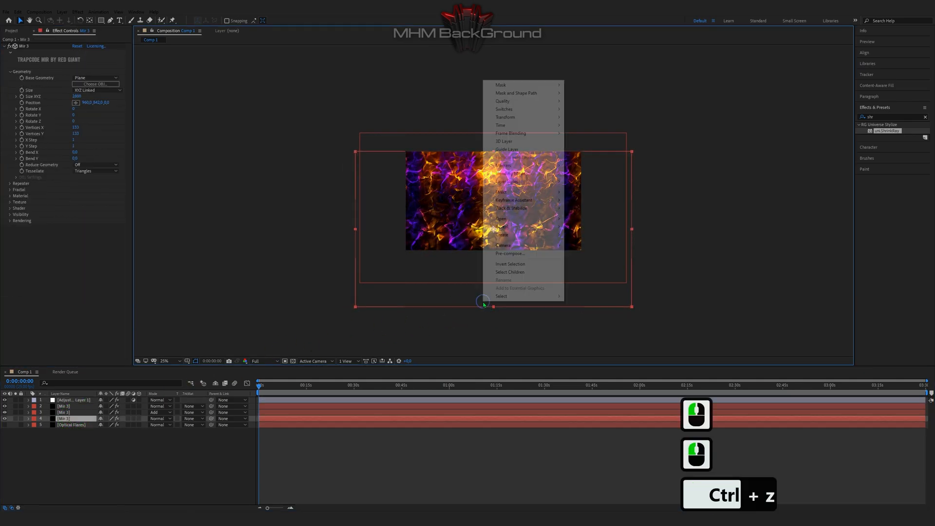
mouse_move(533, 117)
click(607, 180)
drag(525, 307, 537, 310)
Nudge the middle and lowest Mir layers slightly up and left, previewing the result.
click(99, 412)
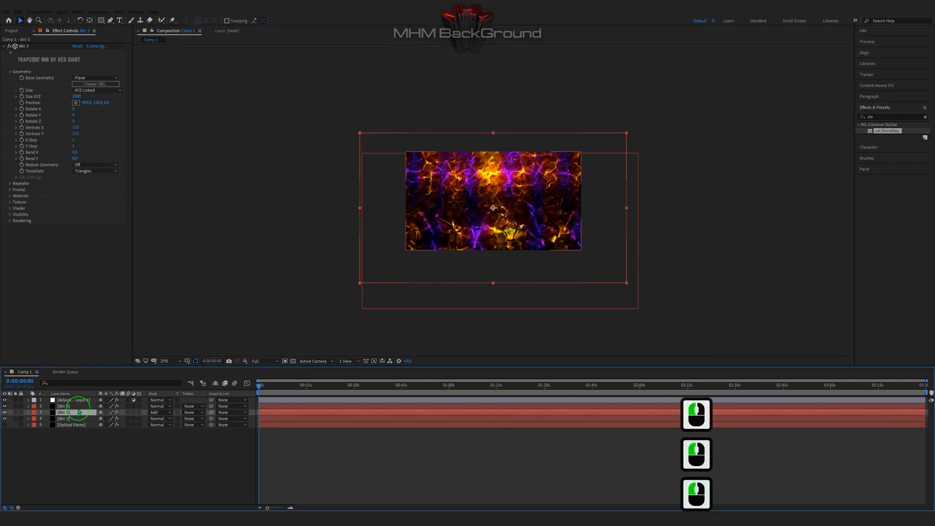
drag(397, 131, 400, 137)
drag(615, 231, 605, 232)
click(584, 267)
key(space)
key(space)
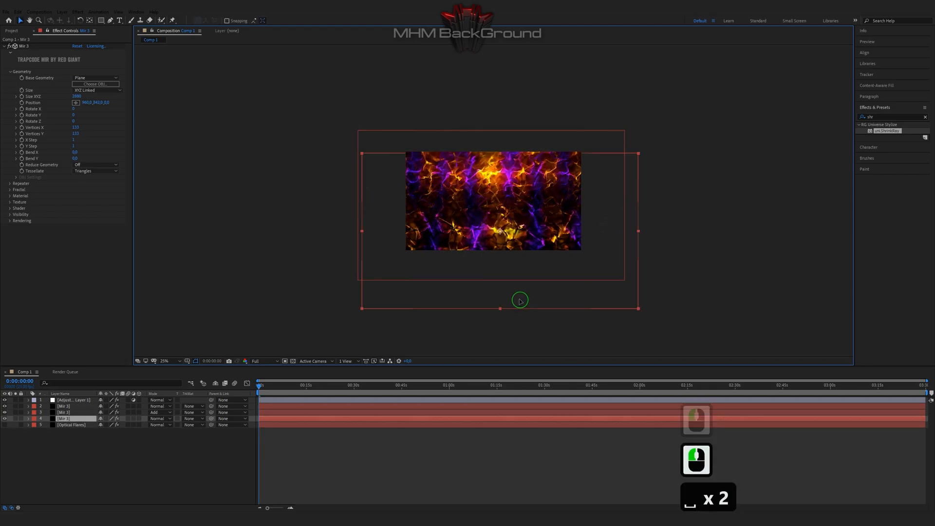
click(518, 301)
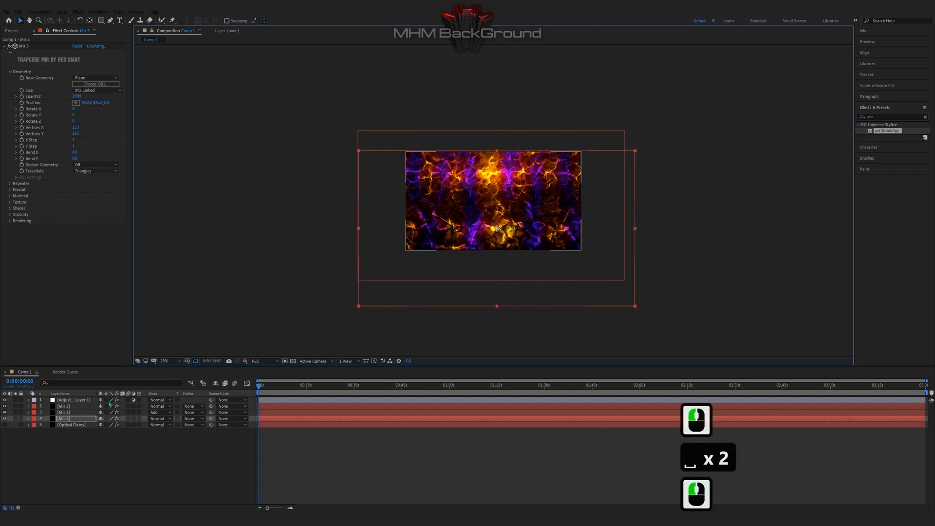
Try a different Geometry Position for the middle Mir layer and undo the change.
click(67, 412)
click(76, 103)
drag(98, 103, 121, 105)
key(ctrl+z)
click(72, 419)
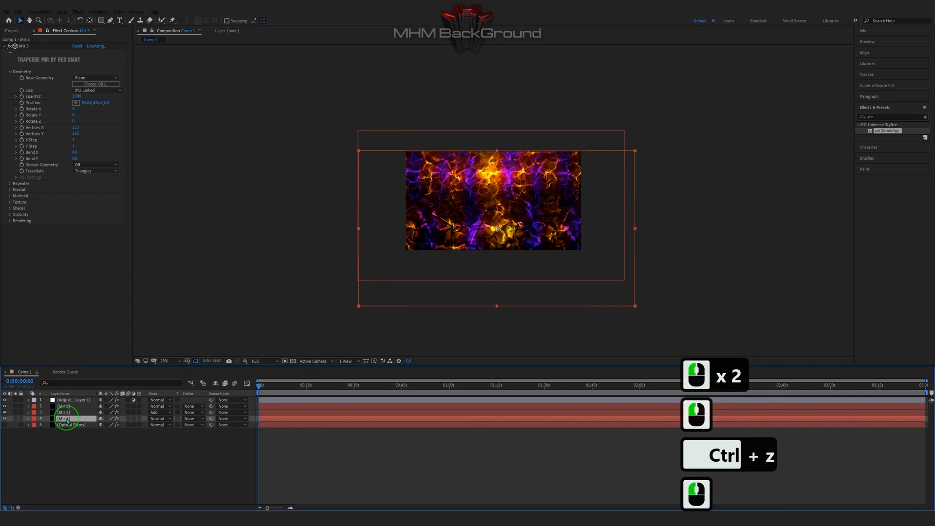
Scale the topmost Mir layer slightly beyond the frame, shift it a little down and preview the composition.
click(67, 407)
drag(581, 251, 556, 251)
scroll(551, 265, up, 2)
key(space)
key(space)
key(space)
key(space)
Apply the Sapphire Time effect S_TimeWarpRGB to the adjustment layer.
click(73, 400)
click(77, 12)
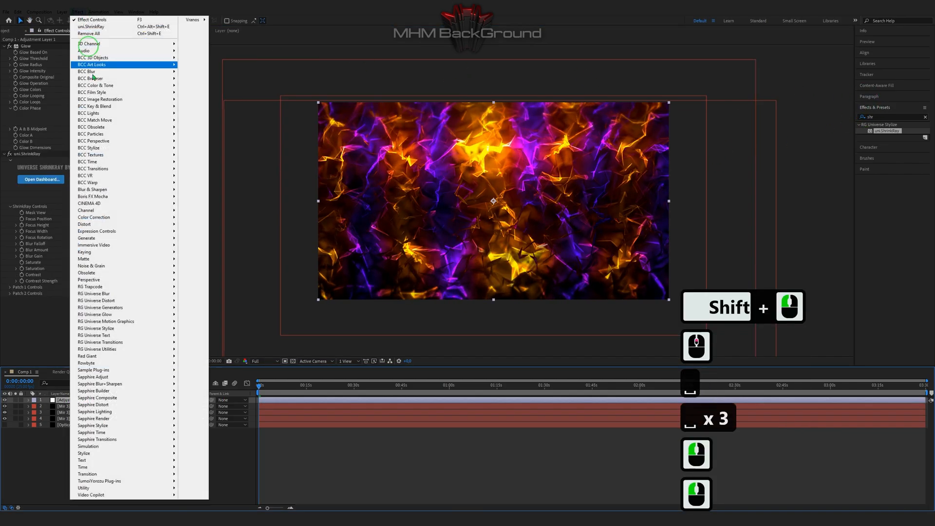
mouse_move(151, 432)
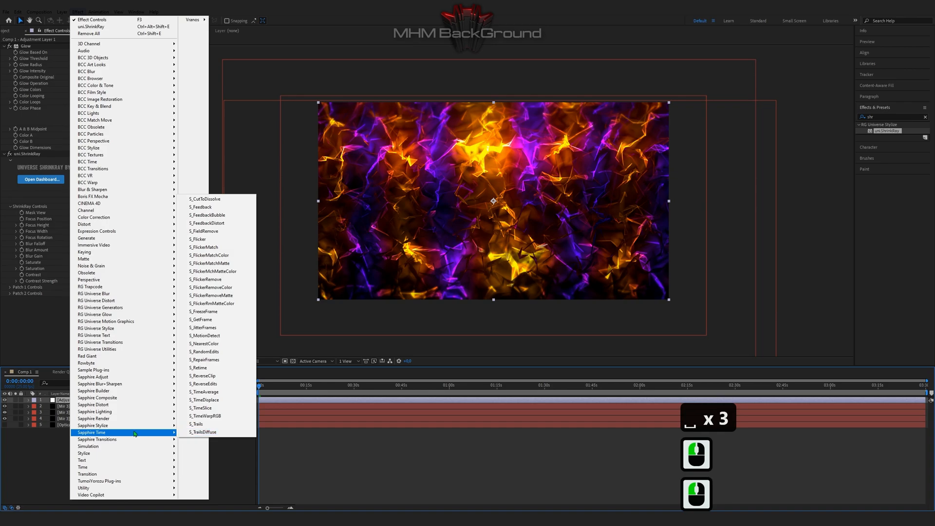
click(213, 417)
Preview the finished animation from the start and again from 0:00:25:08.
key(space)
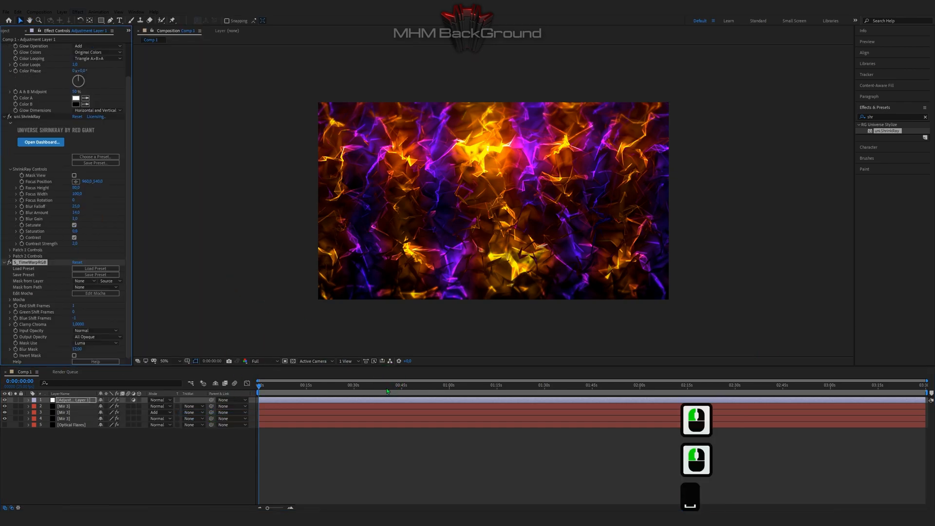
key(space)
key(space)
click(340, 386)
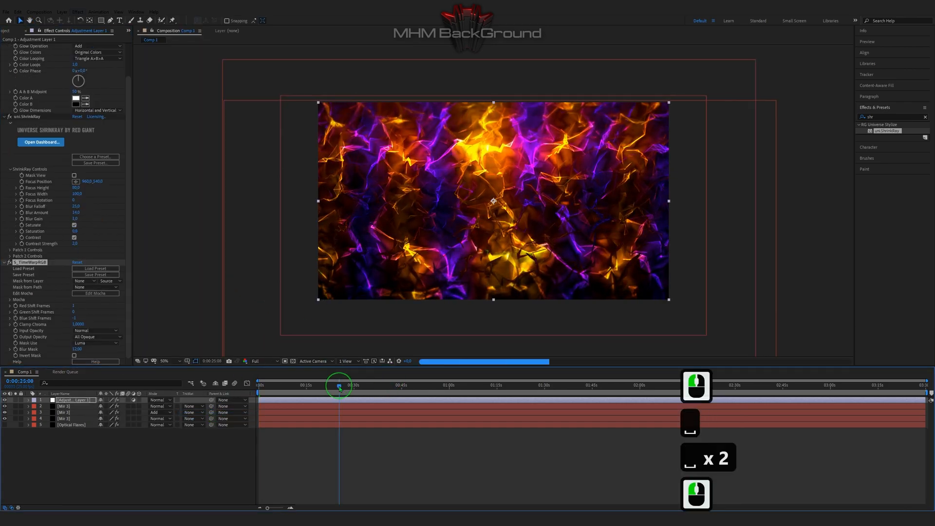
key(space)
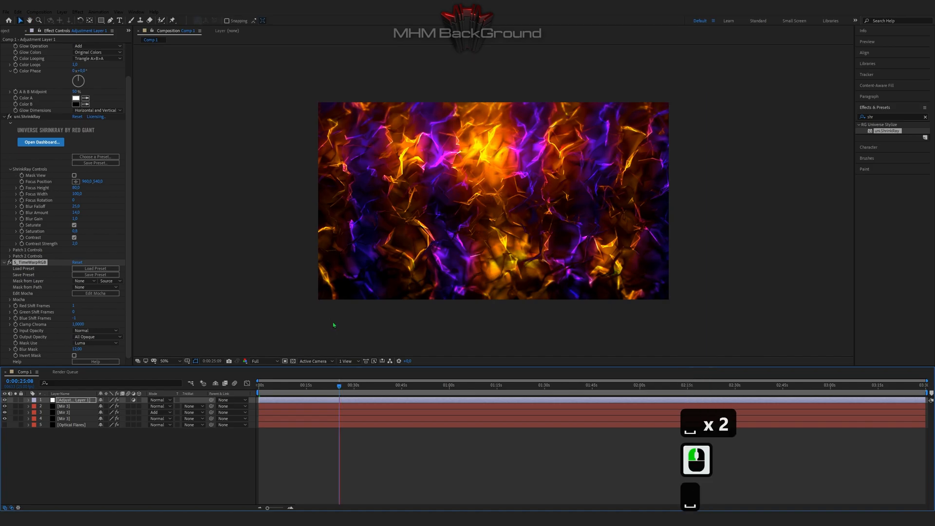
key(space)
key(space)
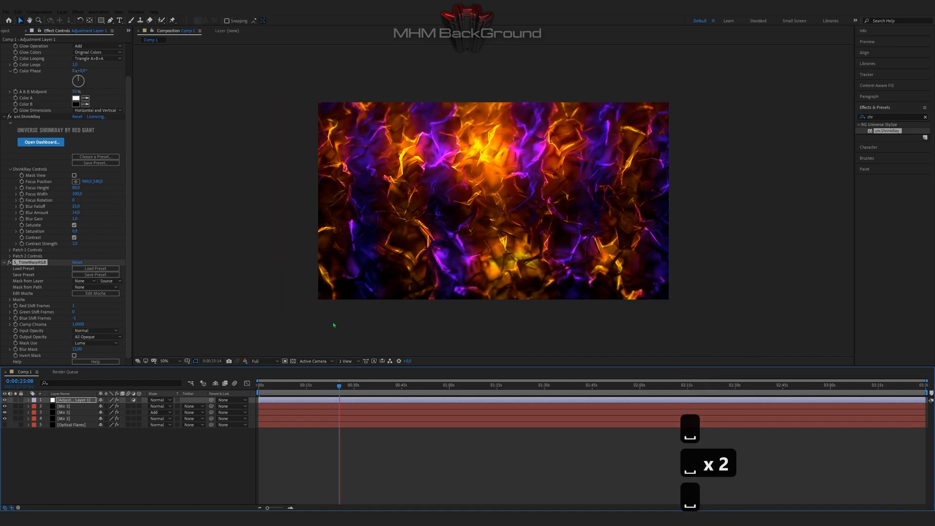